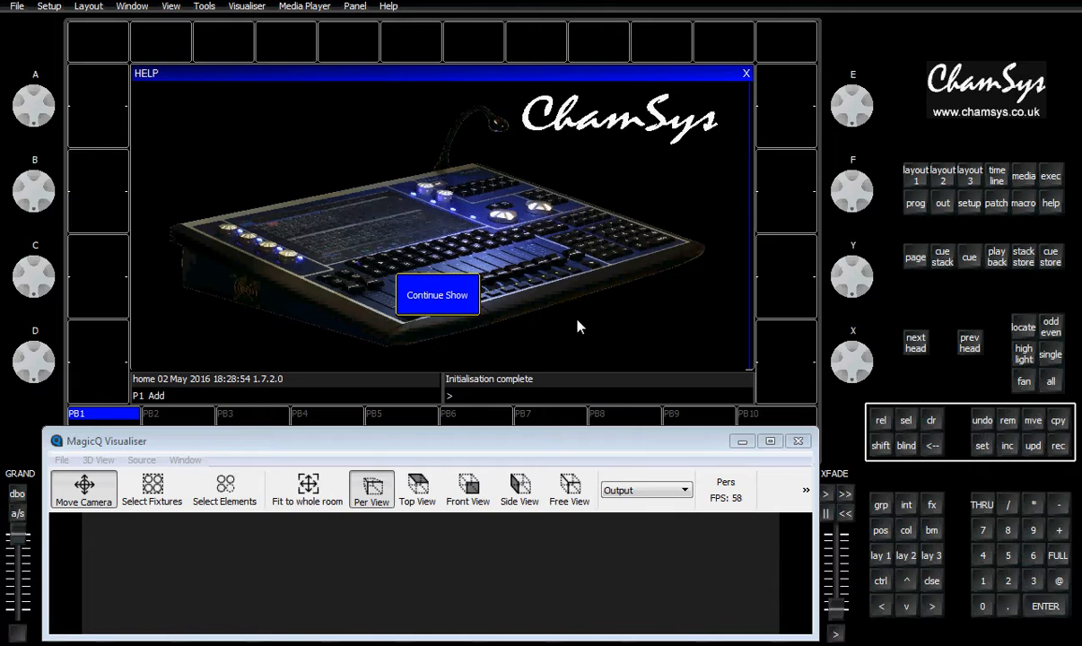
- Continue from the startup screen and create a new show, erasing the current one, with the HogII warp programming mode
{"action": "left_click", "coordinate": [434, 303]}
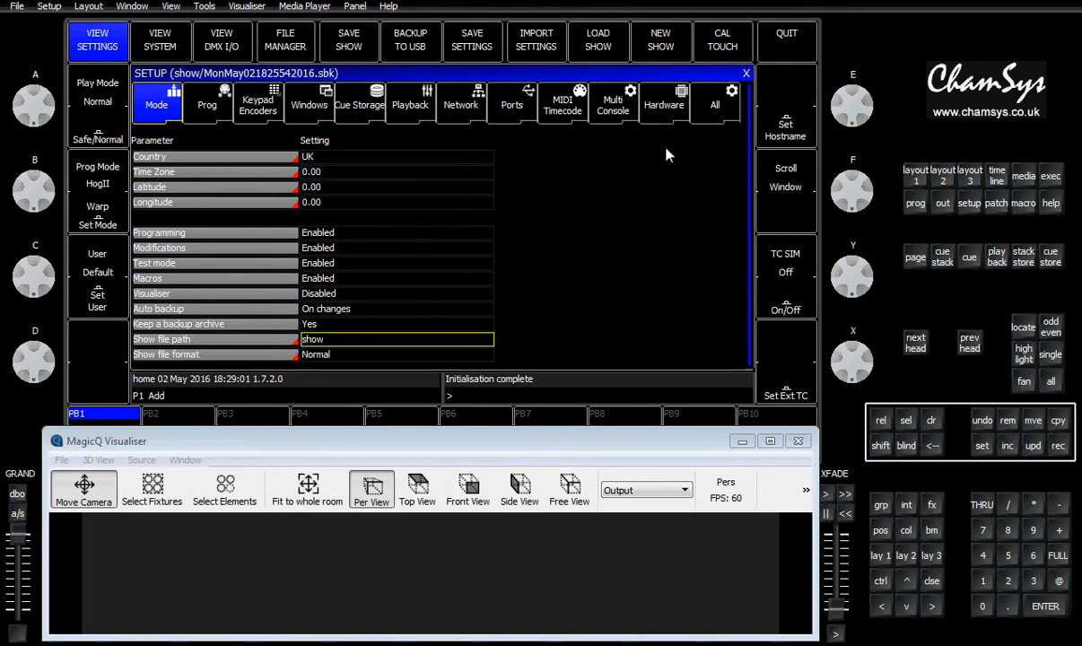
{"action": "left_click", "coordinate": [656, 55]}
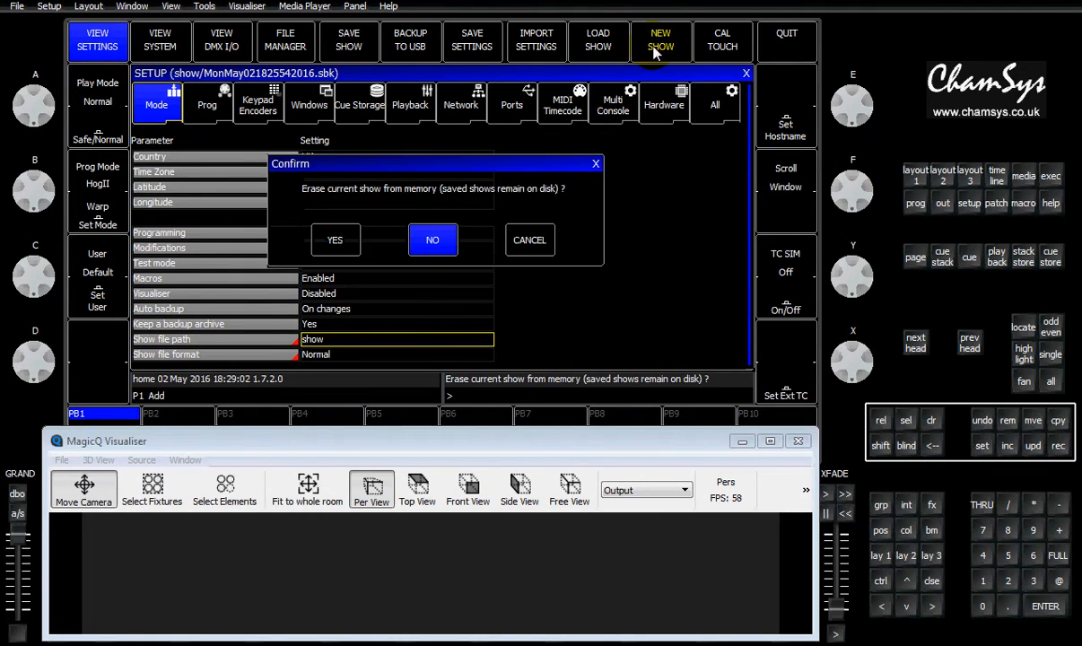
{"action": "left_click", "coordinate": [337, 242]}
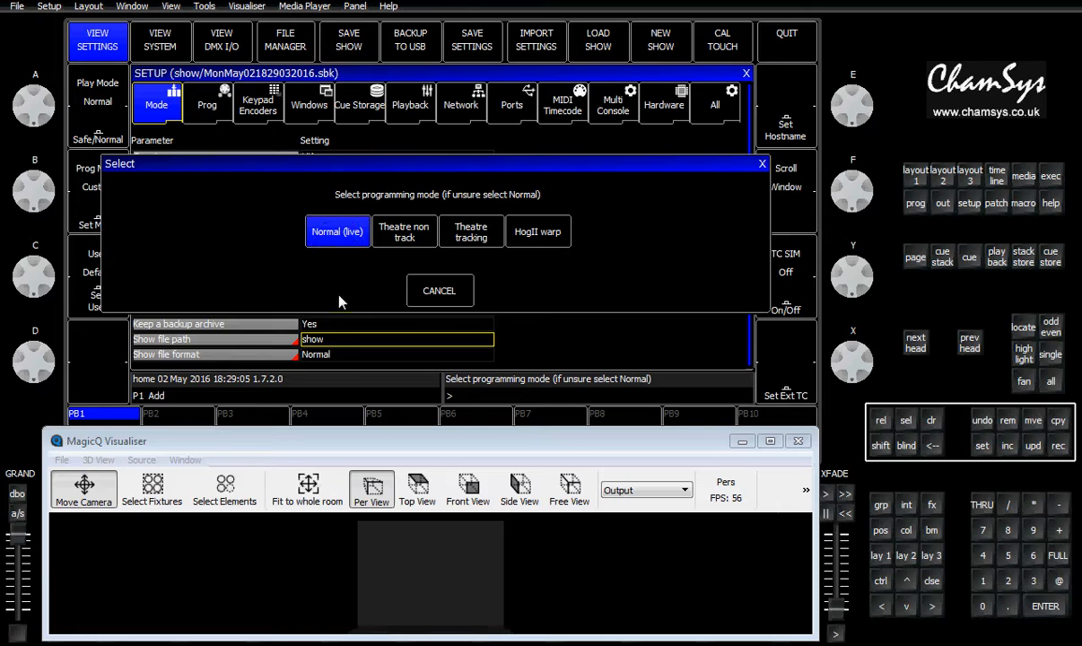
{"action": "left_click", "coordinate": [538, 235]}
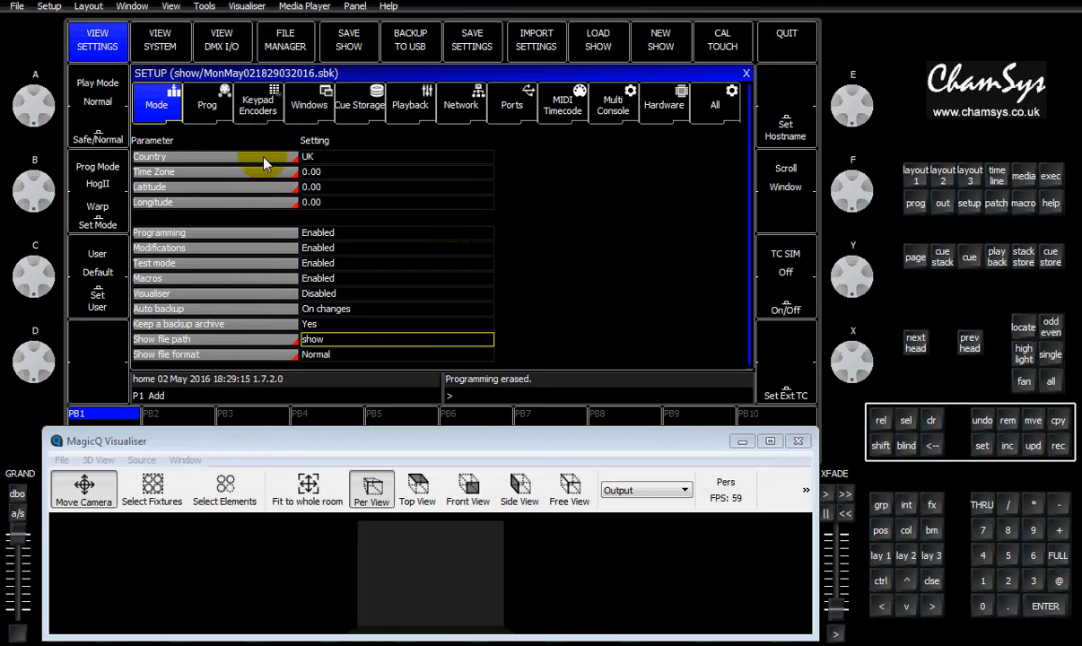
- Set the keypad and encoder option "Keypad always selects heads" to No (Window items)
{"action": "left_click", "coordinate": [260, 105]}
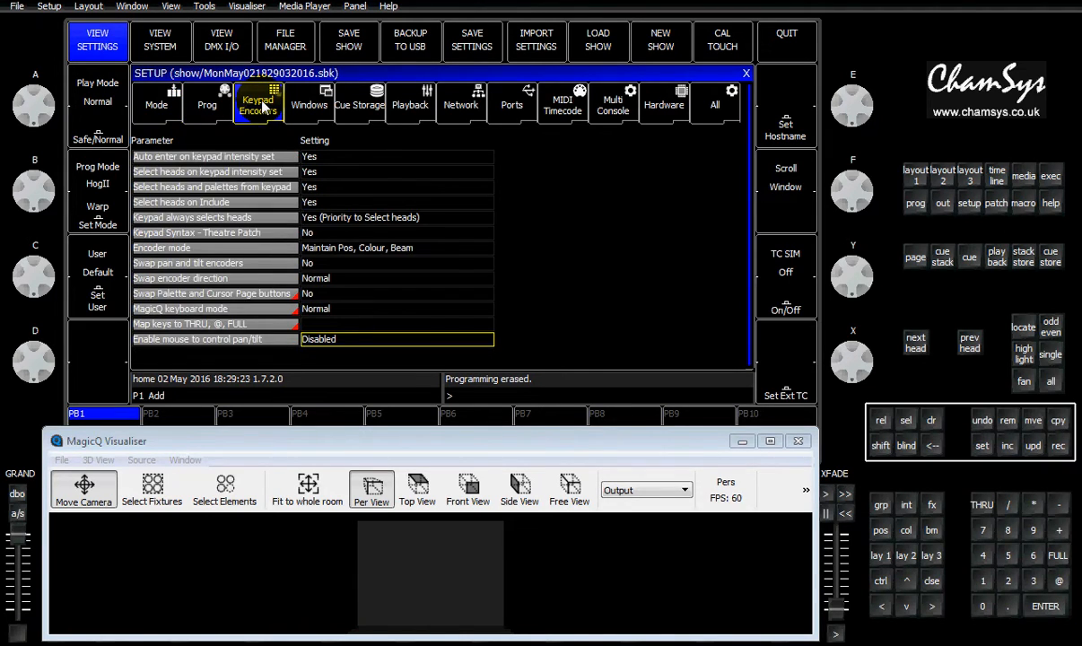
{"action": "left_click", "coordinate": [361, 219]}
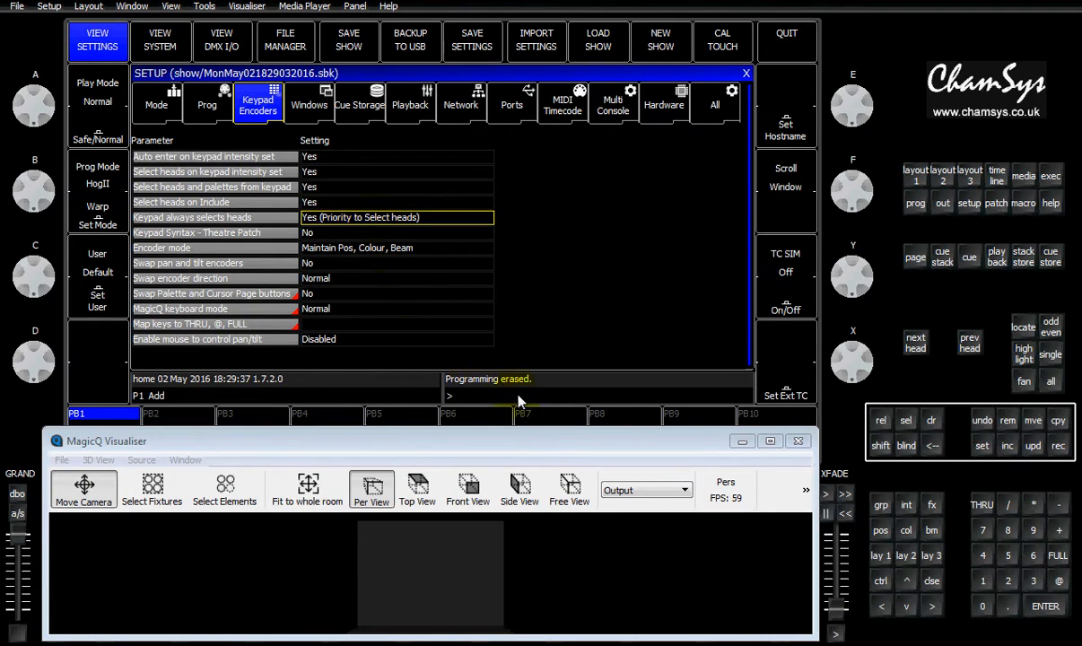
{"action": "left_click", "coordinate": [372, 223]}
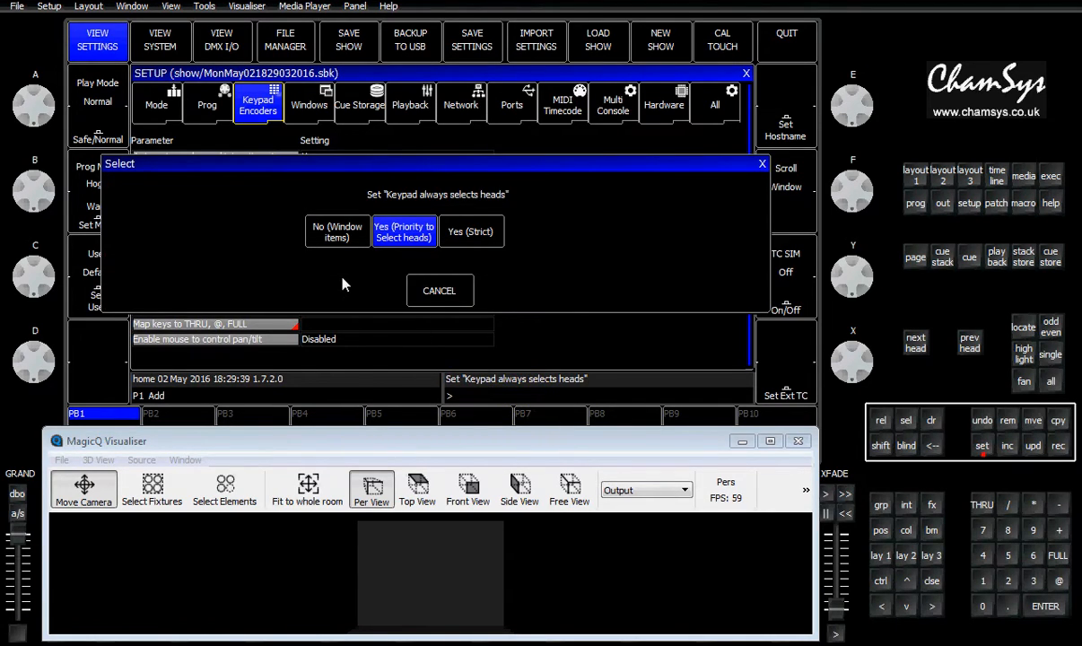
{"action": "left_click", "coordinate": [340, 239]}
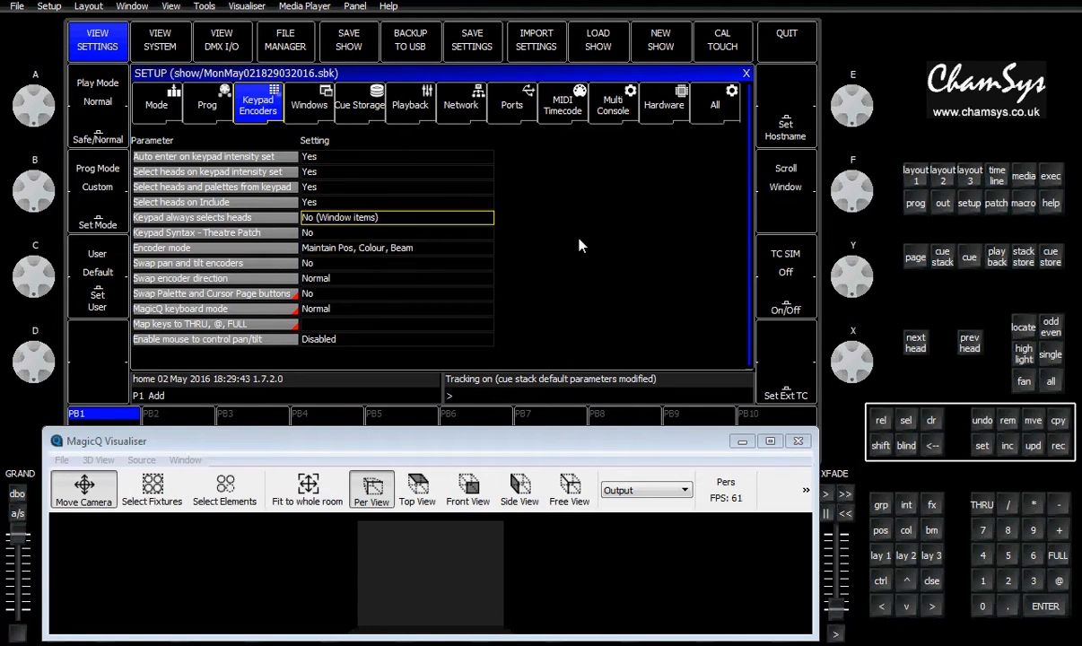
- Choose the Robe Rob600LEDWash head in Mode 1 (37) for patching
{"action": "left_click", "coordinate": [997, 205]}
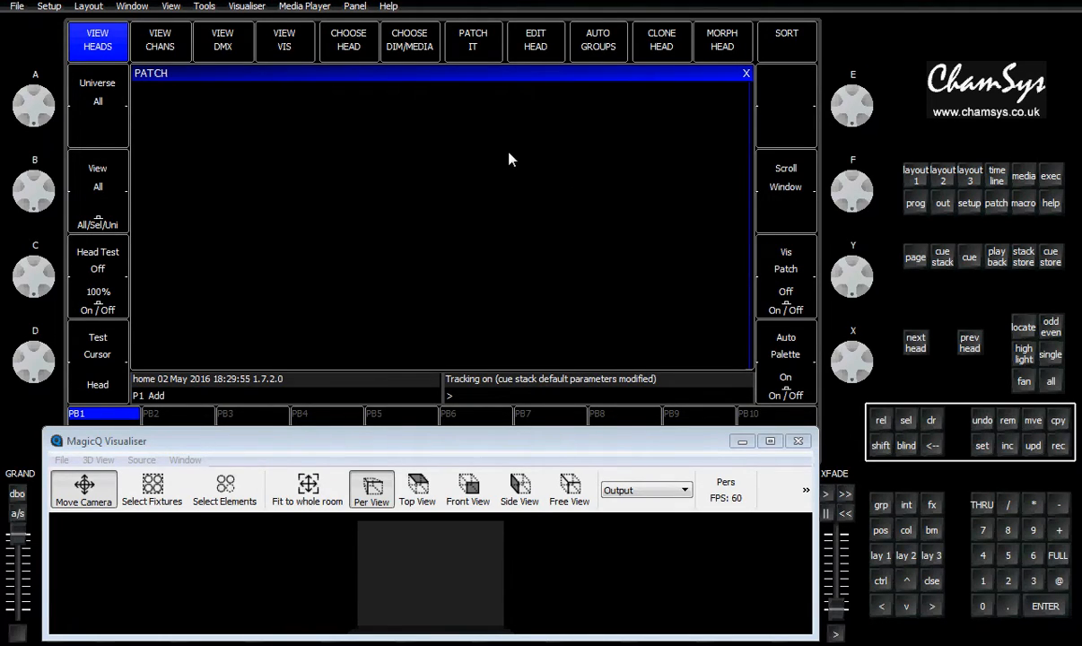
{"action": "left_click", "coordinate": [349, 40]}
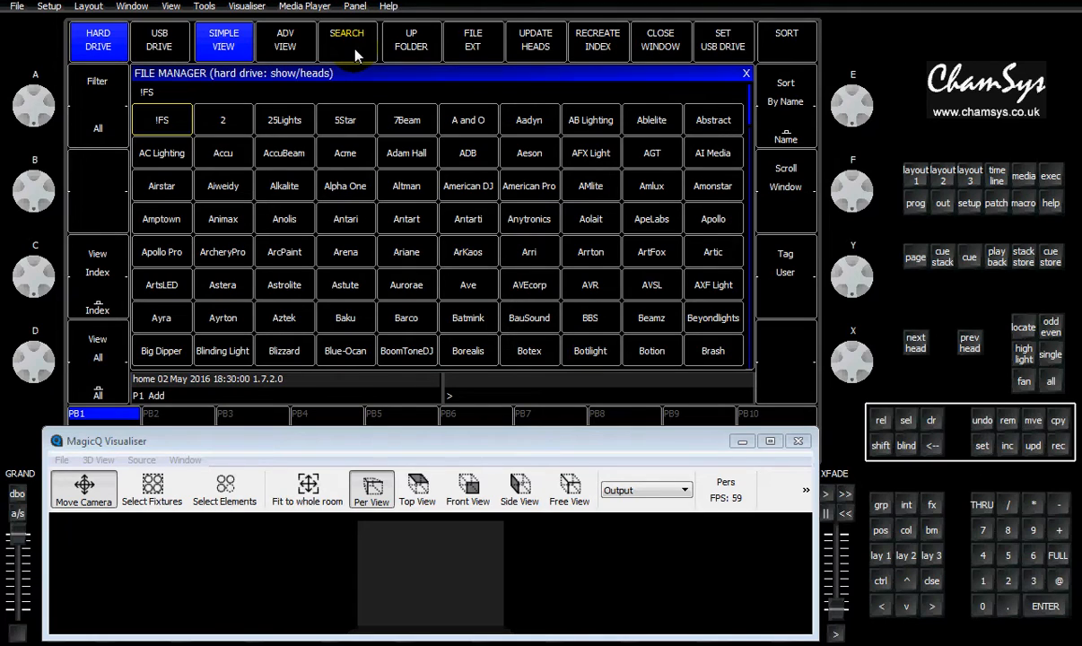
{"action": "type", "text": "robe"}
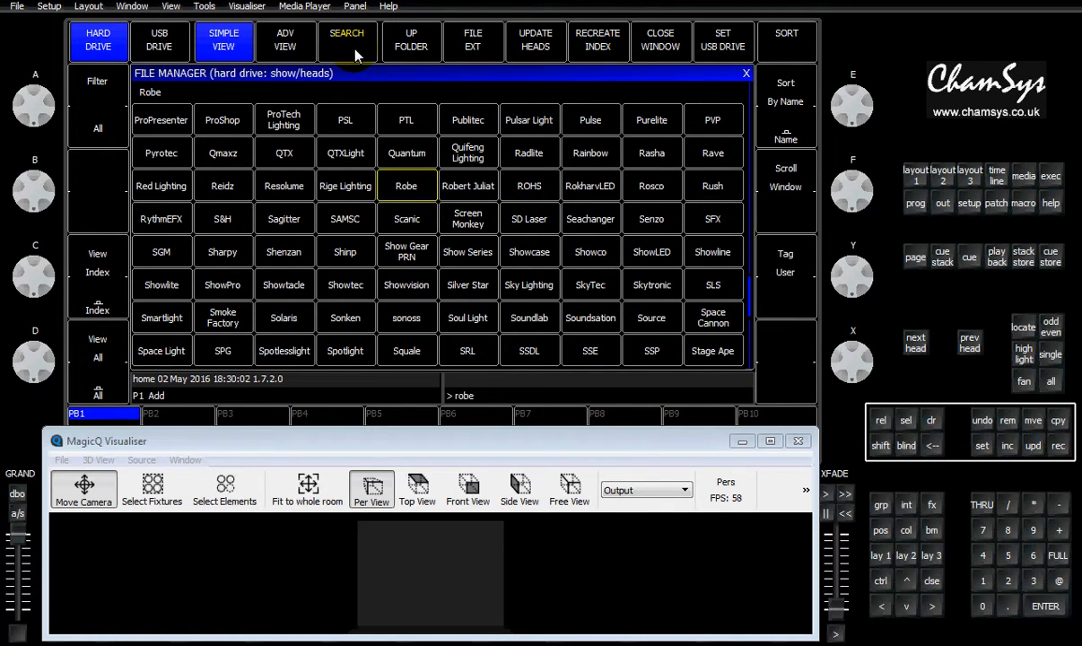
{"action": "key", "text": "Return"}
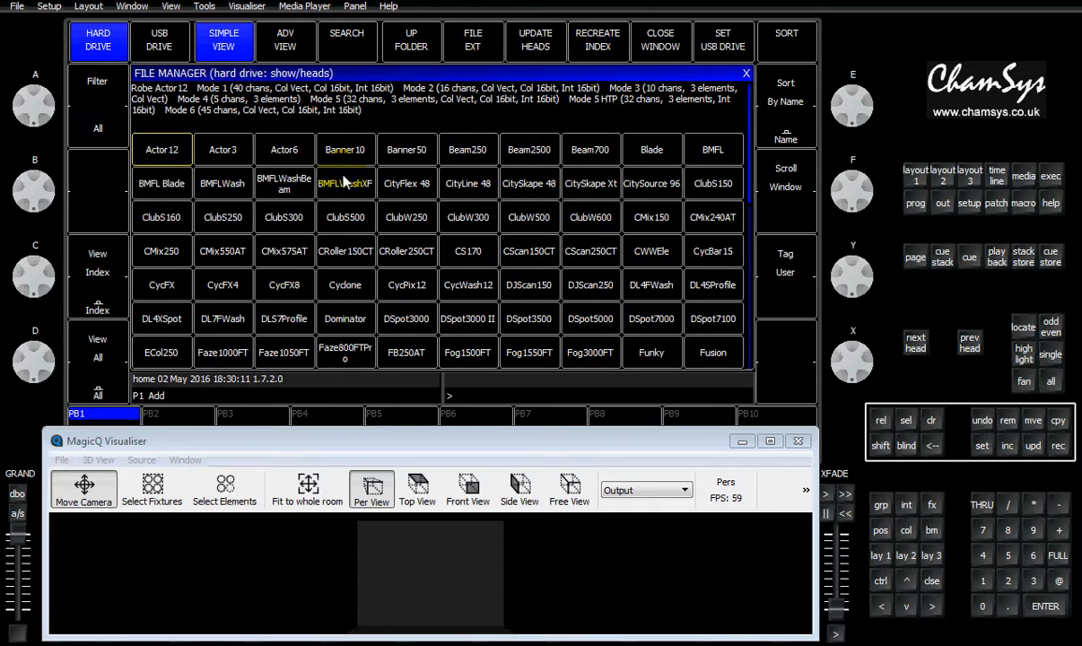
{"action": "type", "text": "ro"}
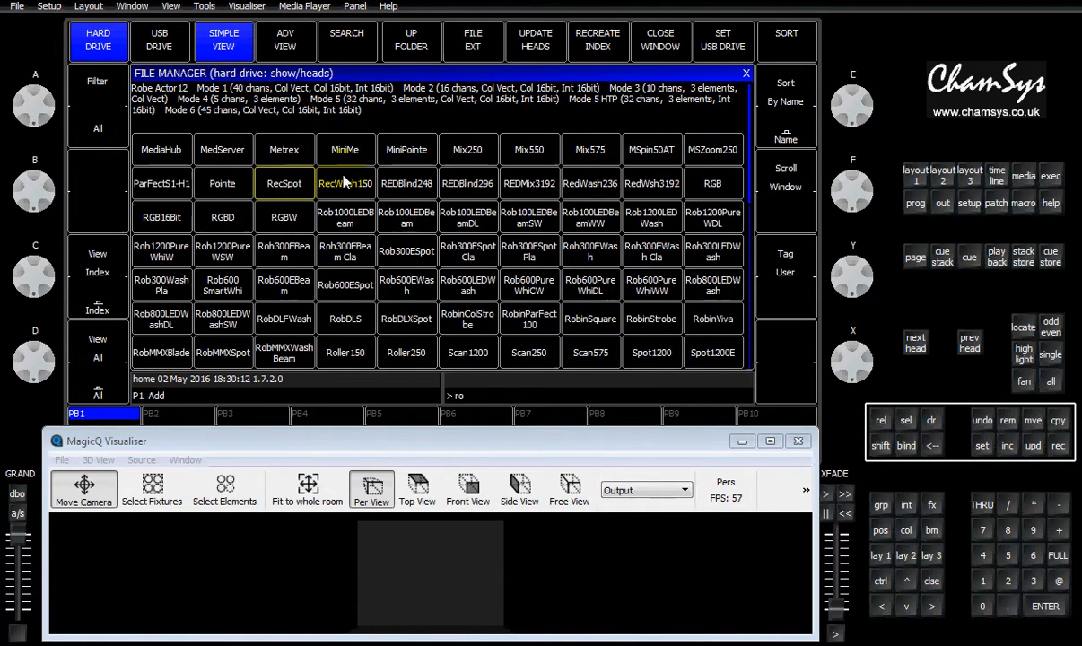
{"action": "type", "text": "b"}
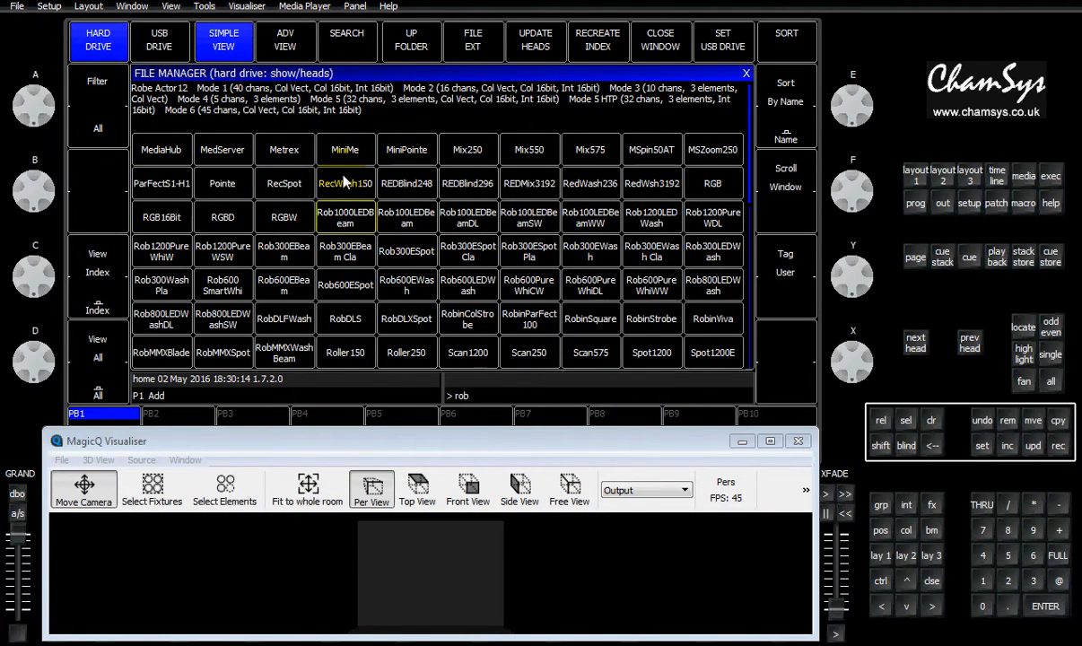
{"action": "left_click", "coordinate": [487, 244]}
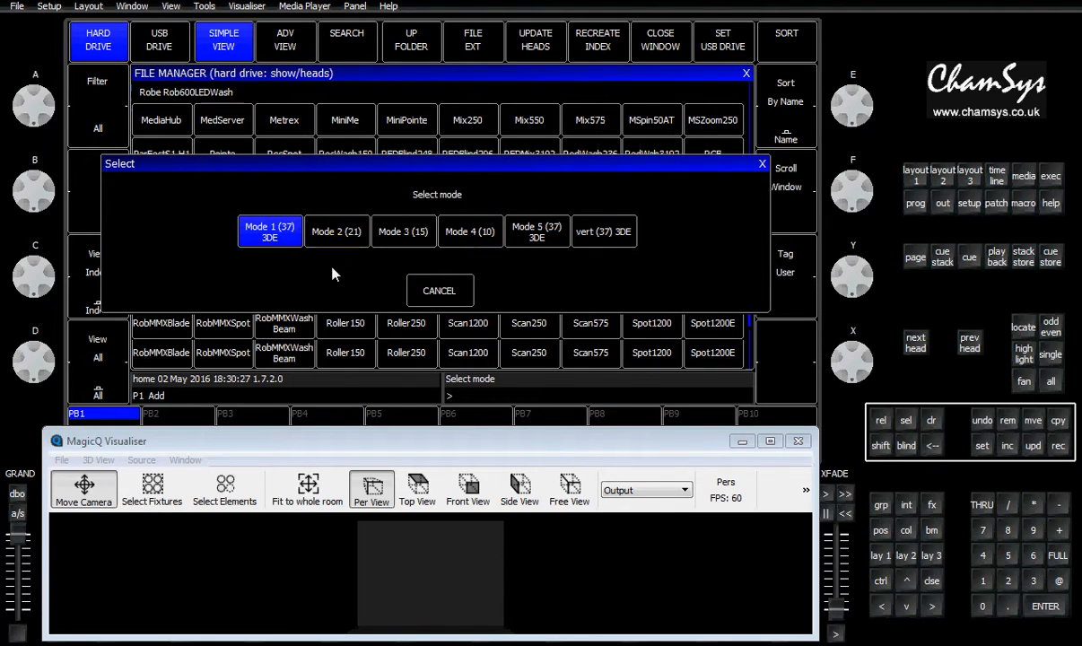
{"action": "left_click", "coordinate": [272, 235]}
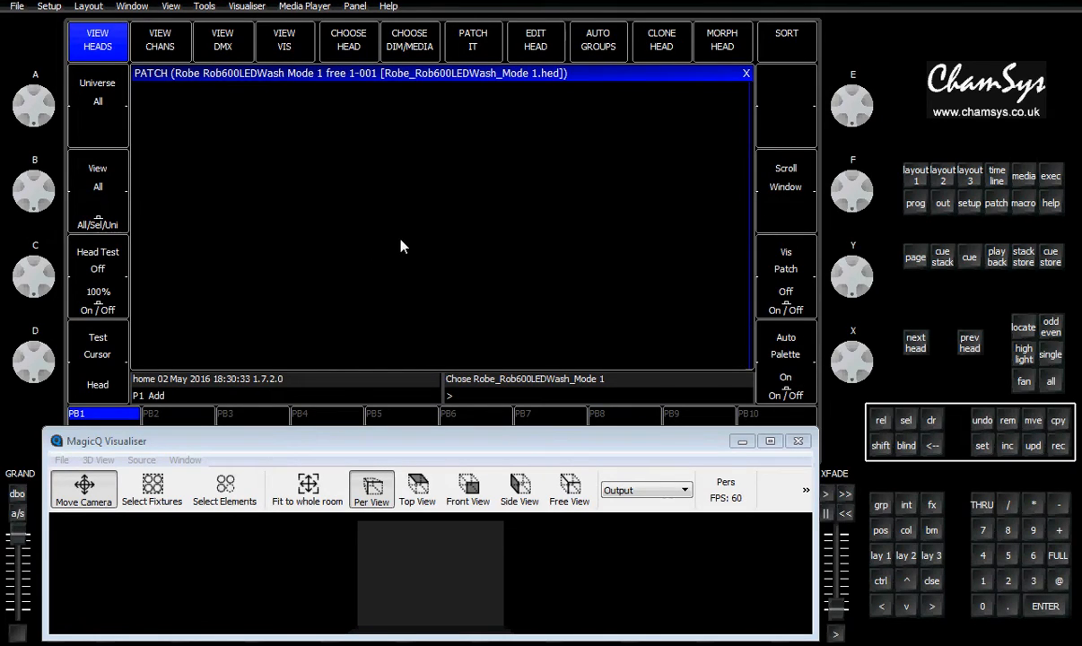
- Patch 10 of the chosen heads with automatic insertion into the visualiser, and bring the fixtures into close view there
{"action": "left_click", "coordinate": [474, 47]}
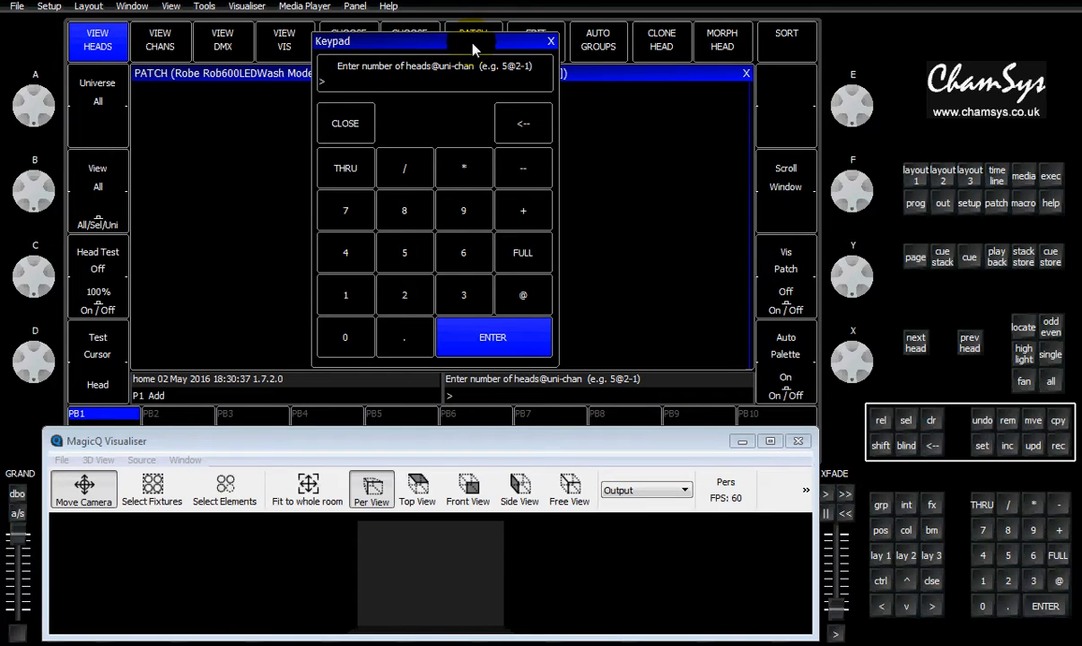
{"action": "type", "text": "10"}
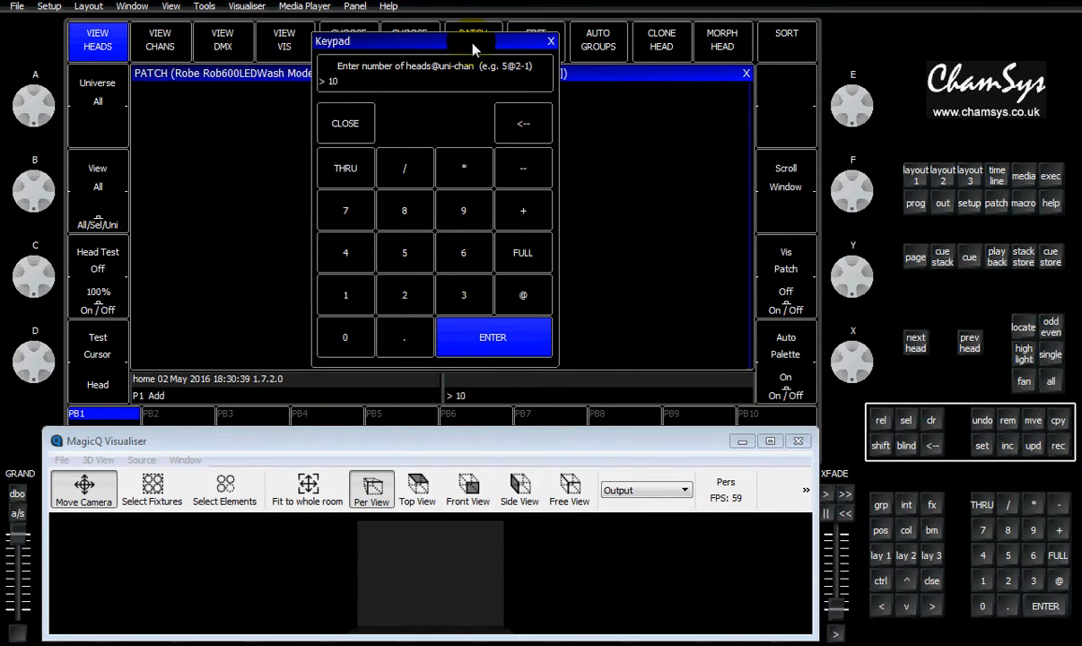
{"action": "key", "text": "Return"}
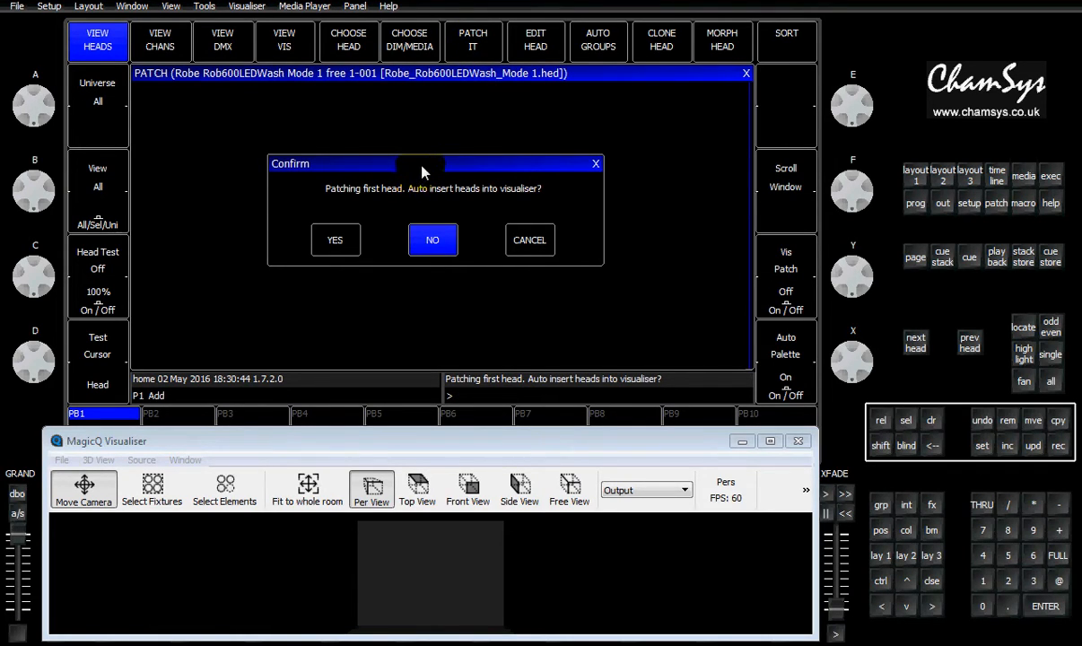
{"action": "left_click", "coordinate": [336, 240]}
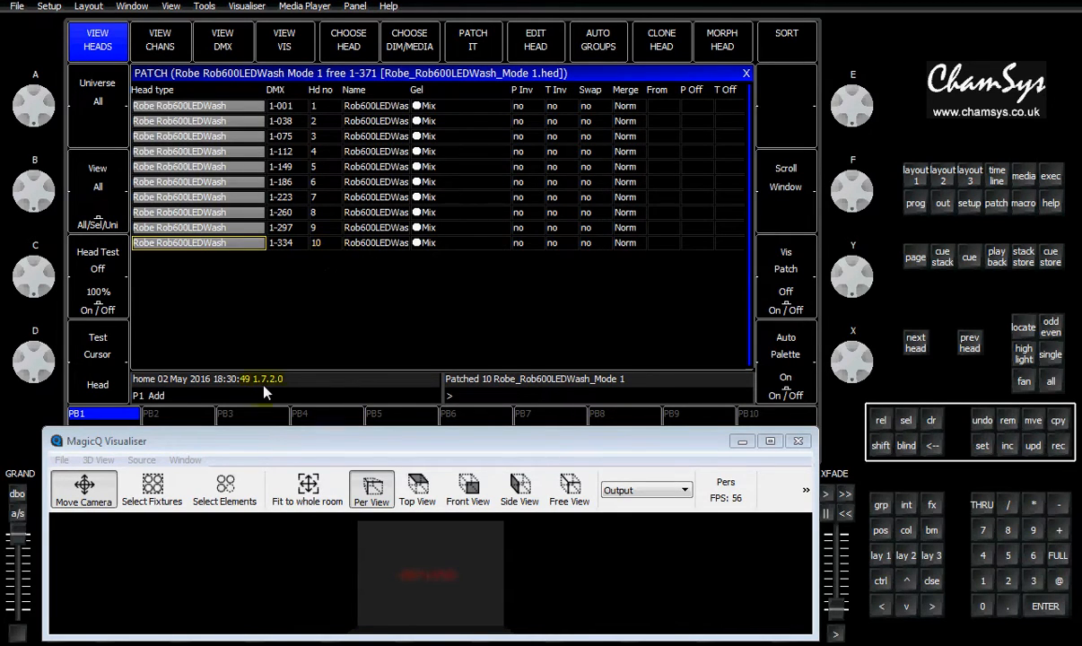
{"action": "left_click", "coordinate": [437, 582]}
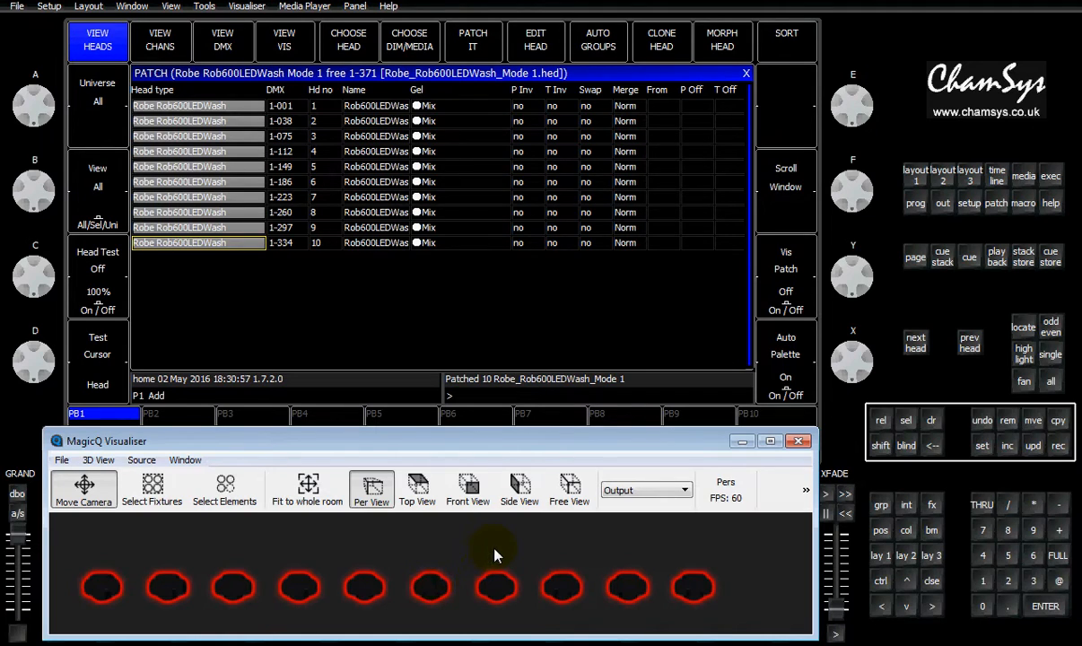
- Select the Rob600LEDWash group G1 for programming and bring its dimmers to full
{"action": "left_click", "coordinate": [913, 203]}
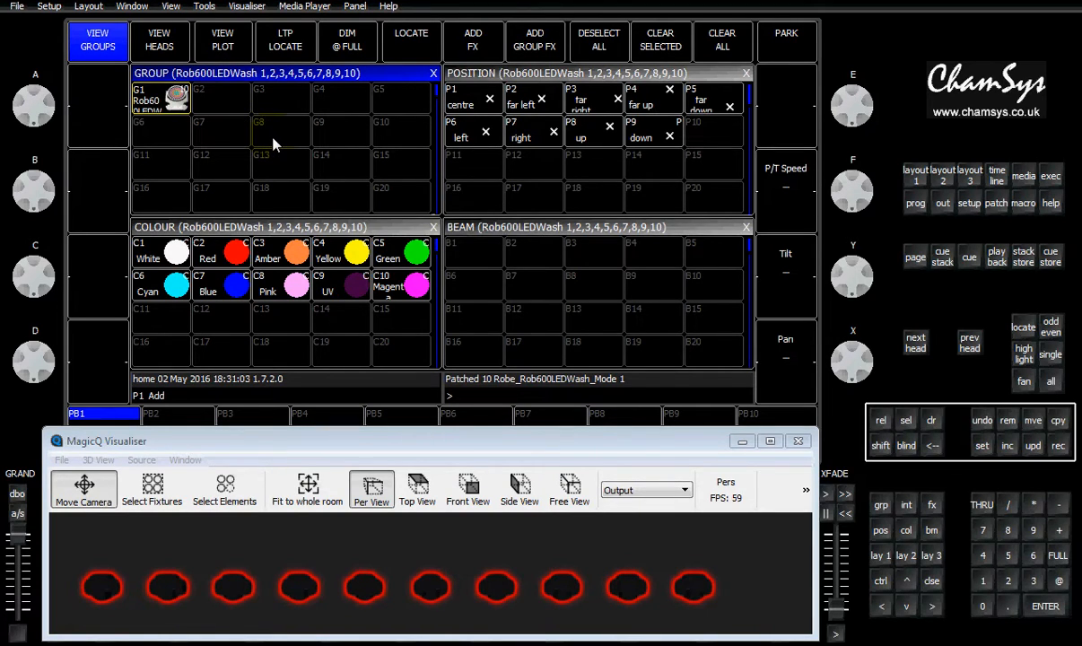
{"action": "left_click", "coordinate": [157, 105]}
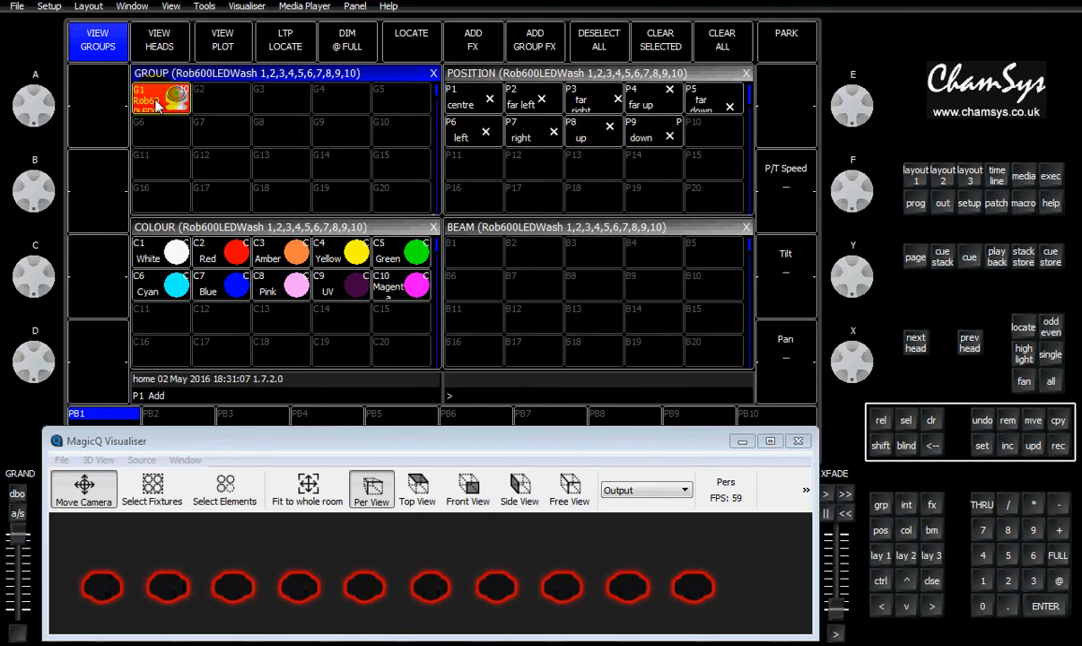
{"action": "left_click", "coordinate": [353, 47]}
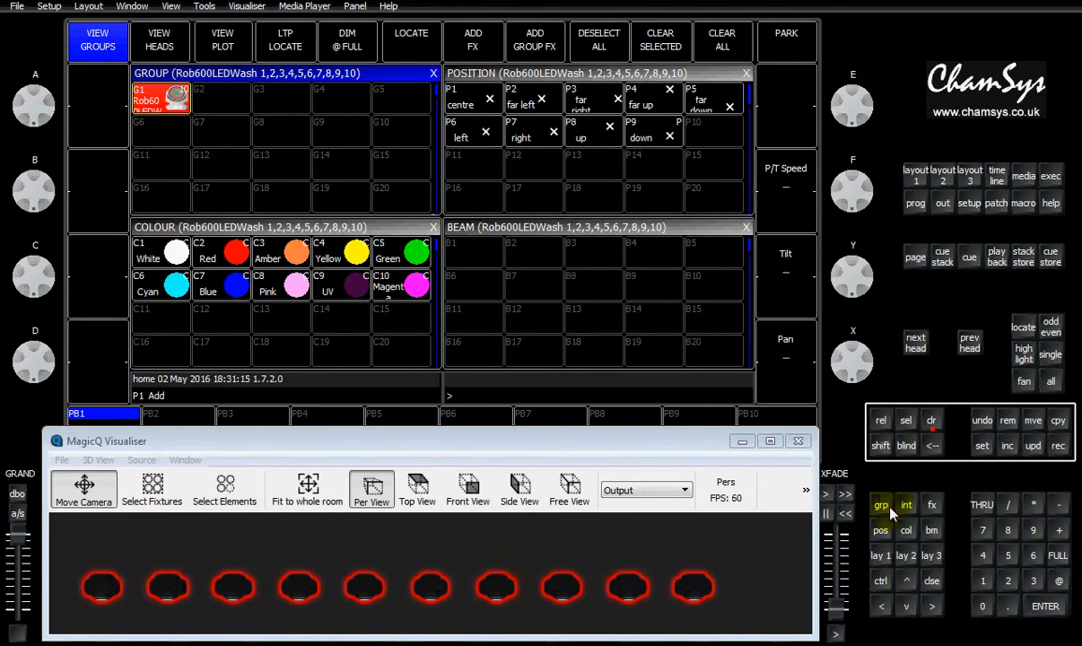
- Set the group's tilt to 113 and pan to 0, and record that position as palette entry P11
{"action": "left_click", "coordinate": [880, 530]}
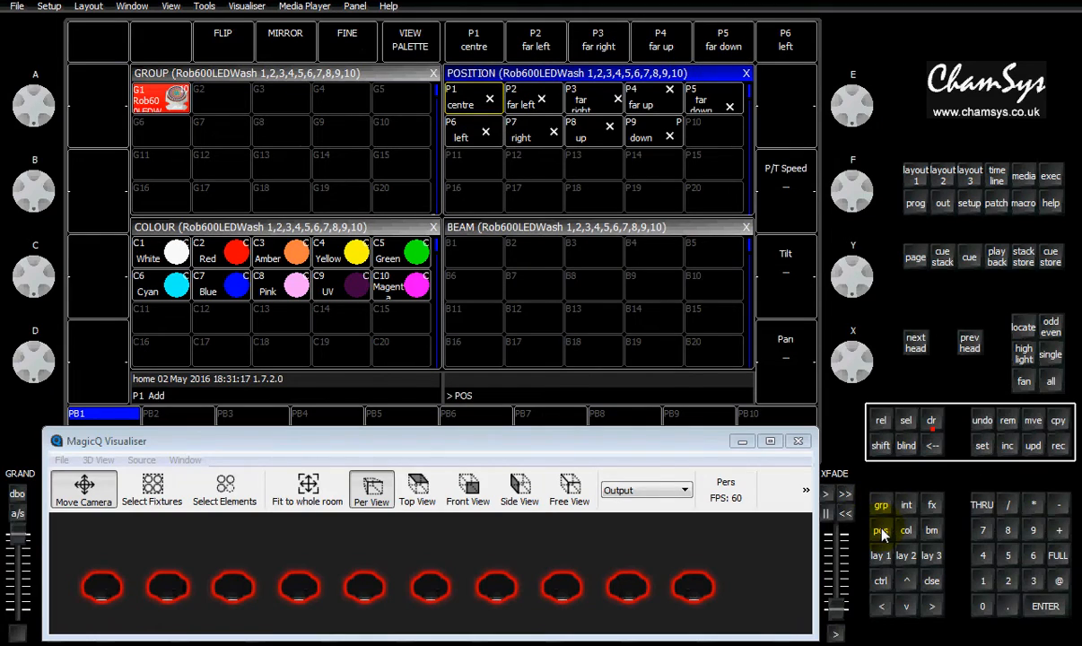
{"action": "mouse_move", "coordinate": [854, 274]}
{"action": "left_mouse_down"}
{"action": "mouse_move", "coordinate": [869, 284]}
{"action": "mouse_move", "coordinate": [856, 284]}
{"action": "left_mouse_up"}
{"action": "left_click_drag", "start_coordinate": [865, 356], "coordinate": [868, 377]}
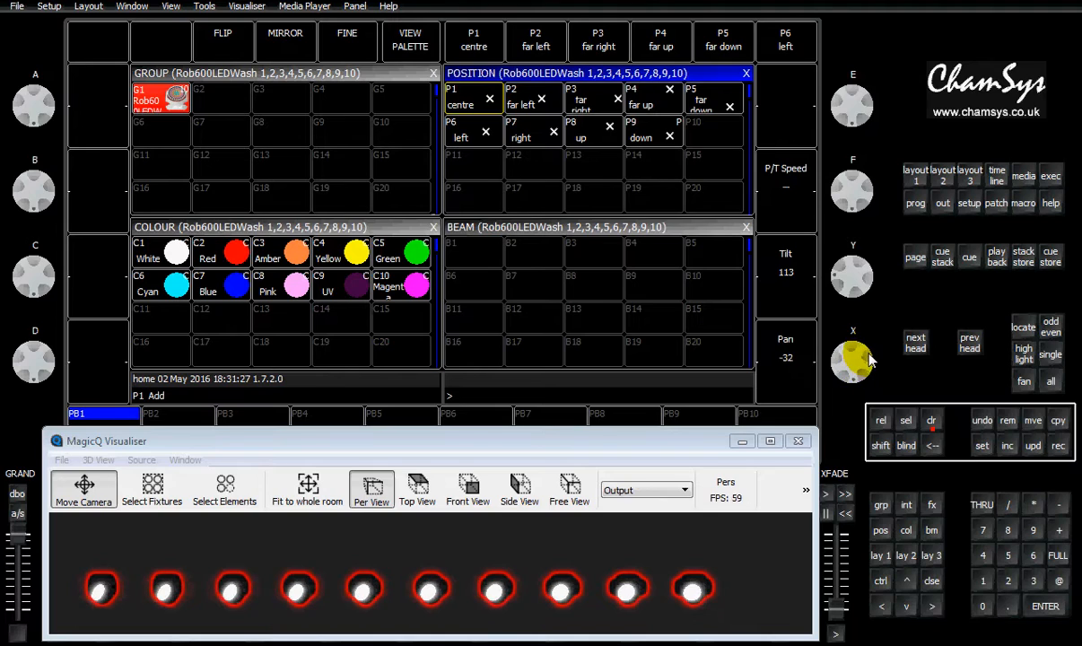
{"action": "key", "text": "alt+b"}
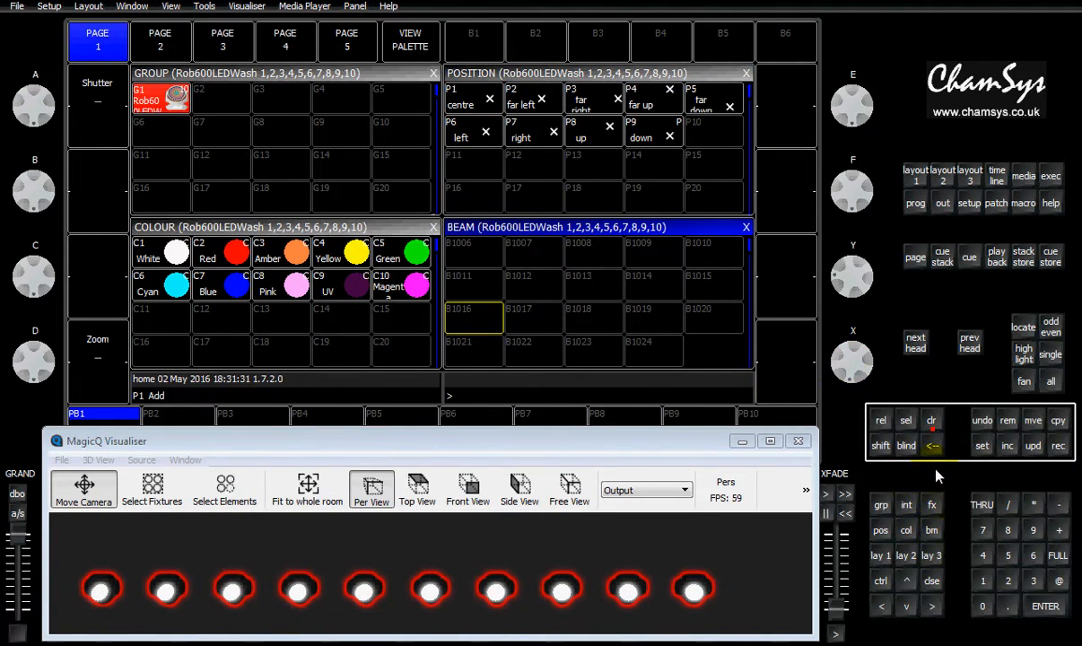
{"action": "left_click", "coordinate": [881, 530]}
{"action": "left_click_drag", "start_coordinate": [829, 380], "coordinate": [792, 376]}
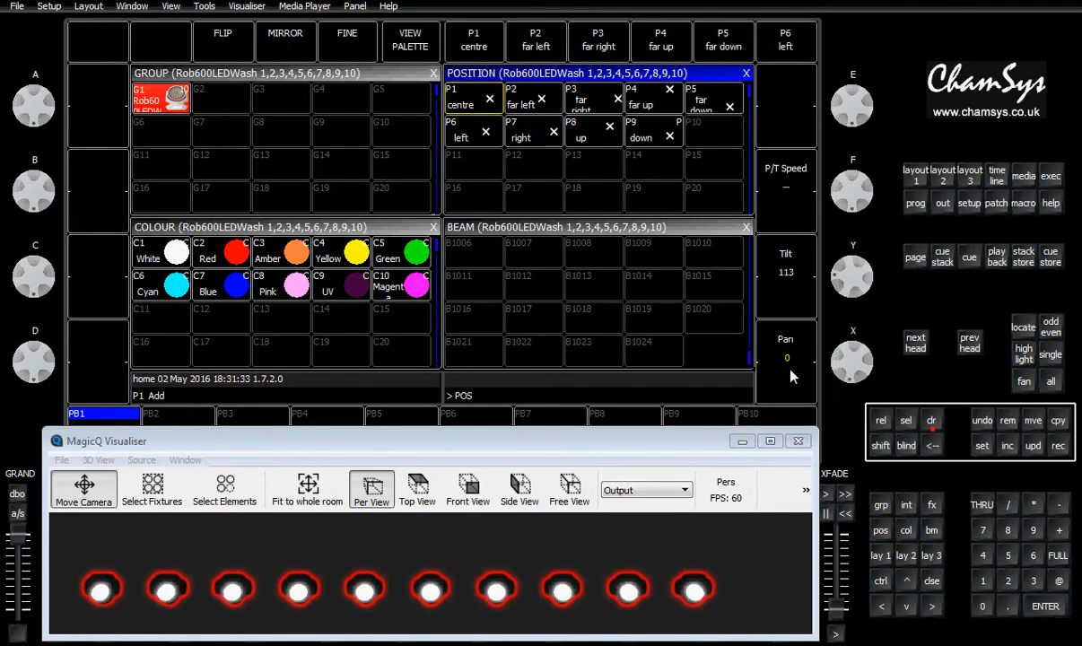
{"action": "left_click", "coordinate": [1062, 451]}
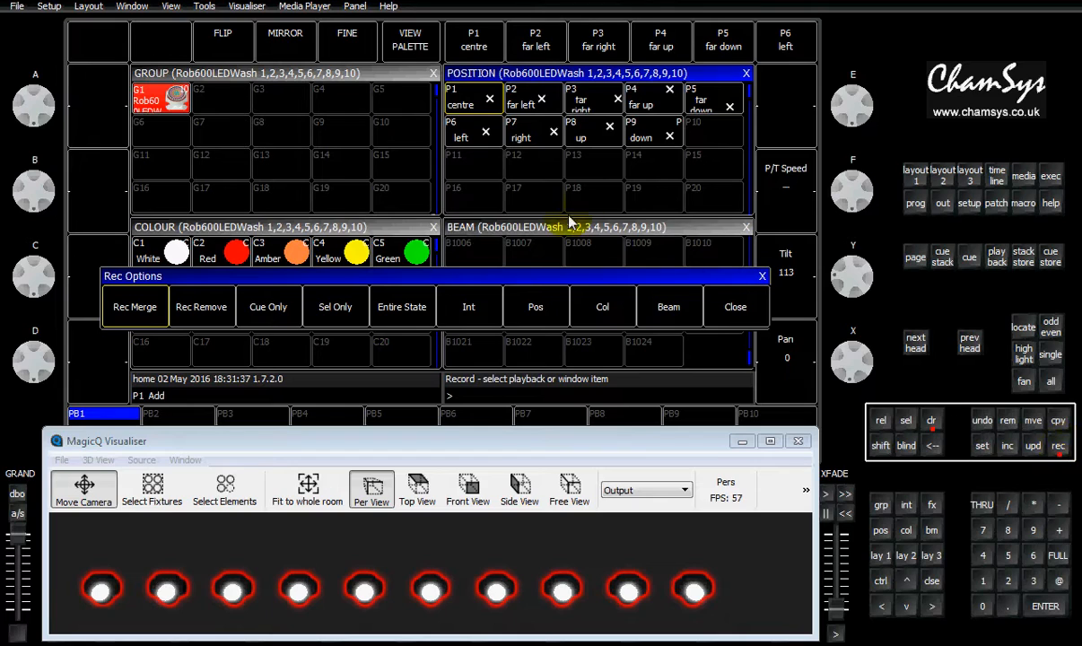
{"action": "left_click", "coordinate": [474, 171]}
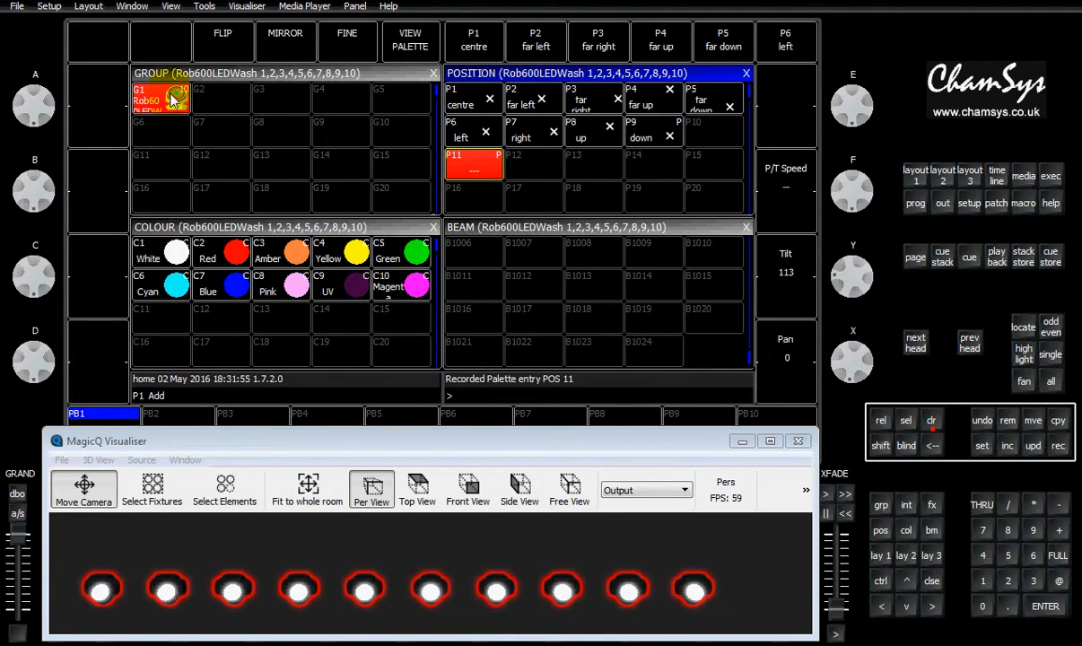
- Try the Red, Amber, Yellow and Green colour palettes on the group, and apply Blue
{"action": "left_click", "coordinate": [232, 258]}
{"action": "left_click", "coordinate": [231, 257]}
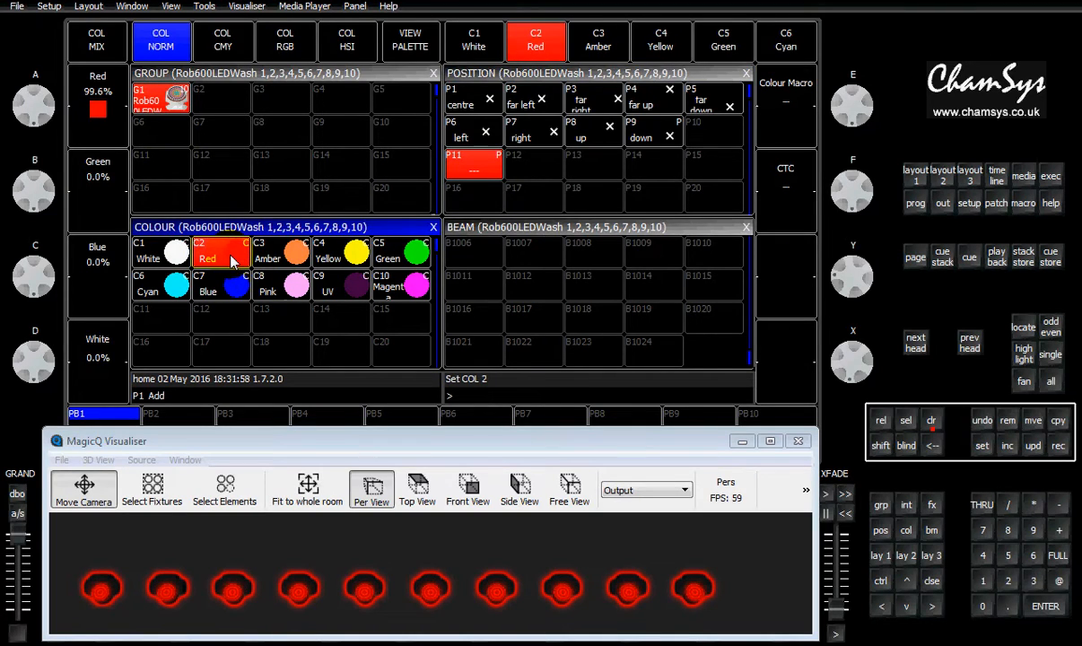
{"action": "left_click", "coordinate": [281, 258]}
{"action": "left_click", "coordinate": [337, 249]}
{"action": "left_click", "coordinate": [399, 255]}
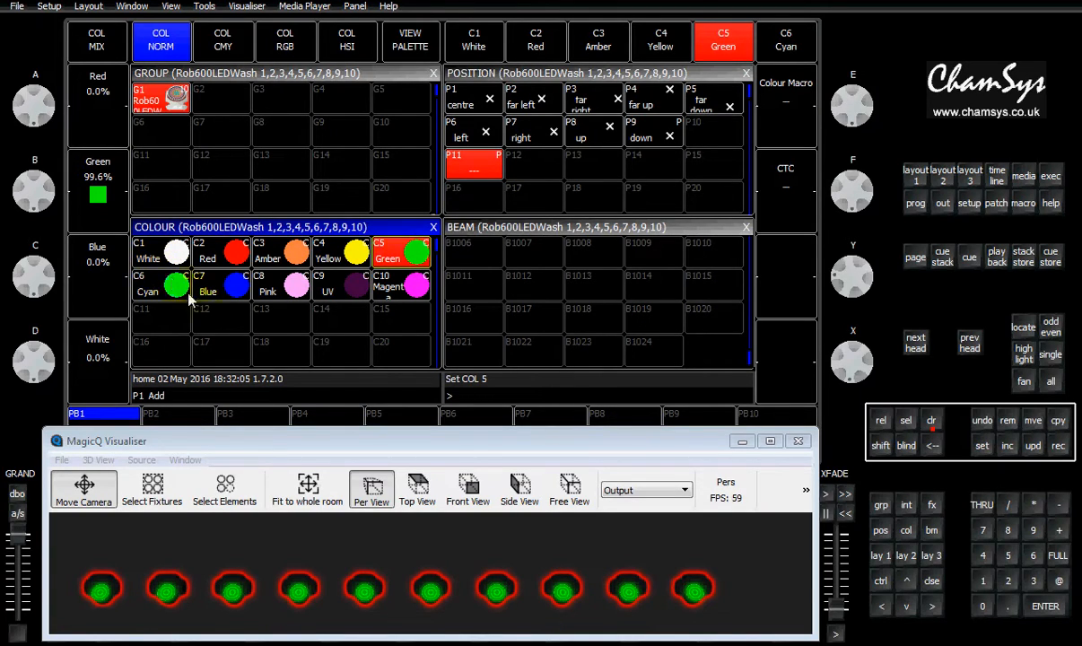
{"action": "left_click", "coordinate": [224, 297]}
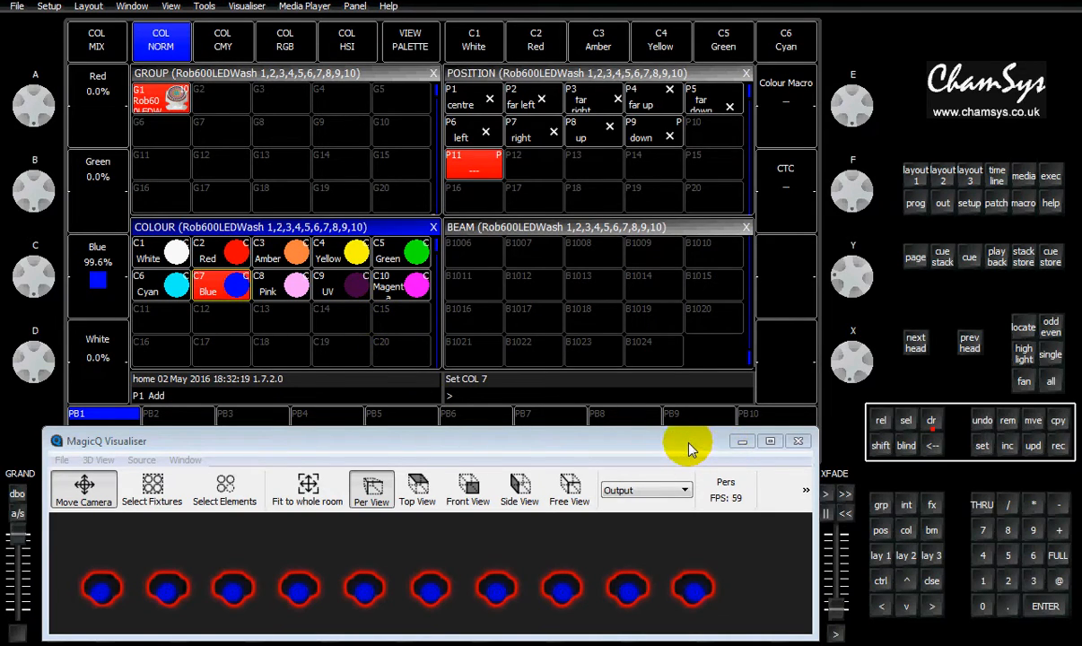
- Apply the Yellow palette to element 1 and the Magenta palette to element 2 of all ten heads
{"action": "left_click", "coordinate": [1007, 610]}
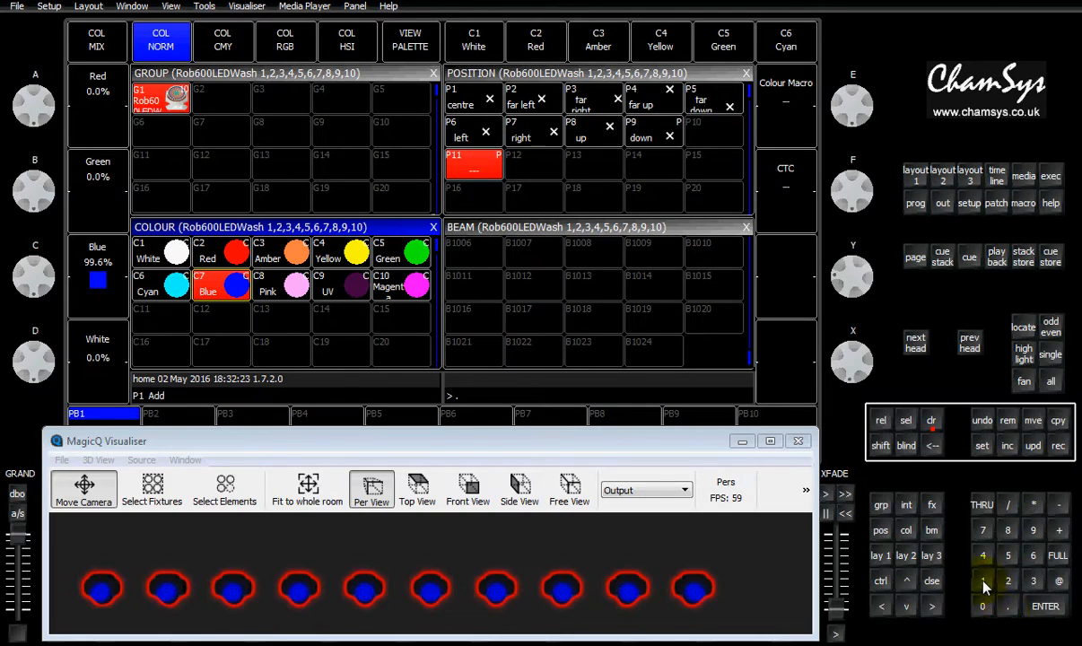
{"action": "left_click", "coordinate": [1059, 584]}
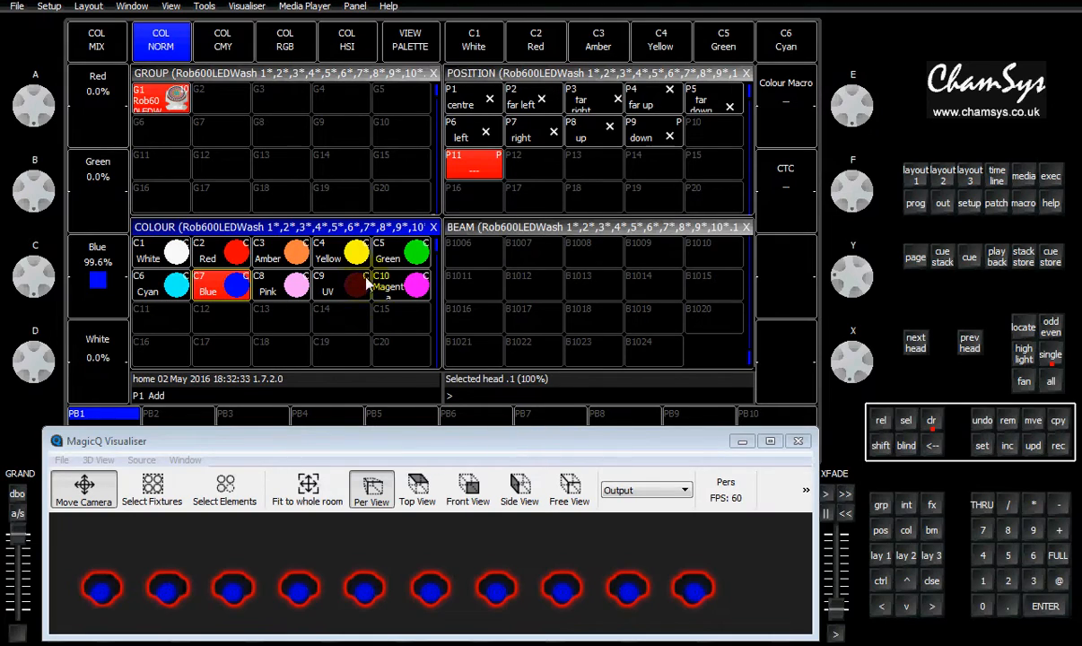
{"action": "left_click", "coordinate": [345, 256]}
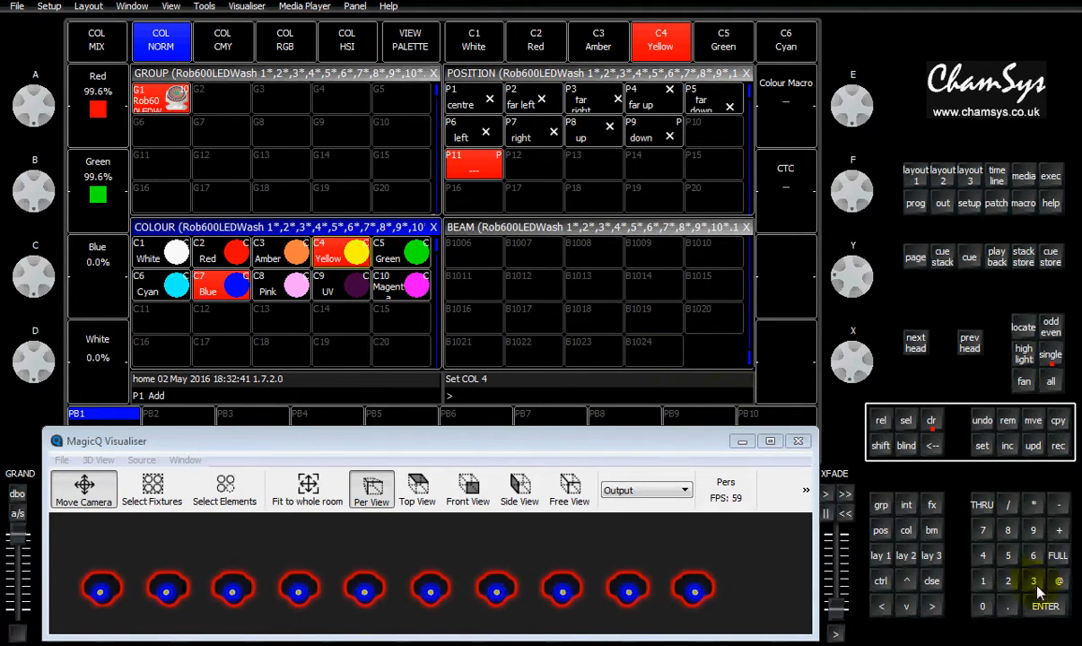
{"action": "left_click", "coordinate": [1017, 610]}
{"action": "left_click", "coordinate": [1009, 581]}
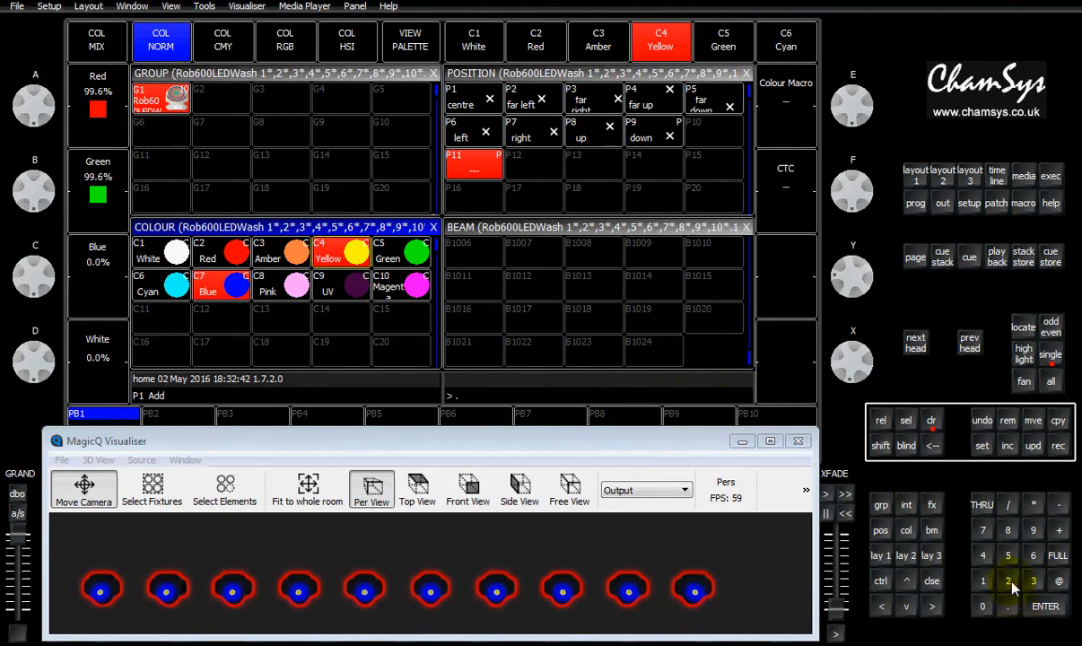
{"action": "left_click", "coordinate": [1059, 582]}
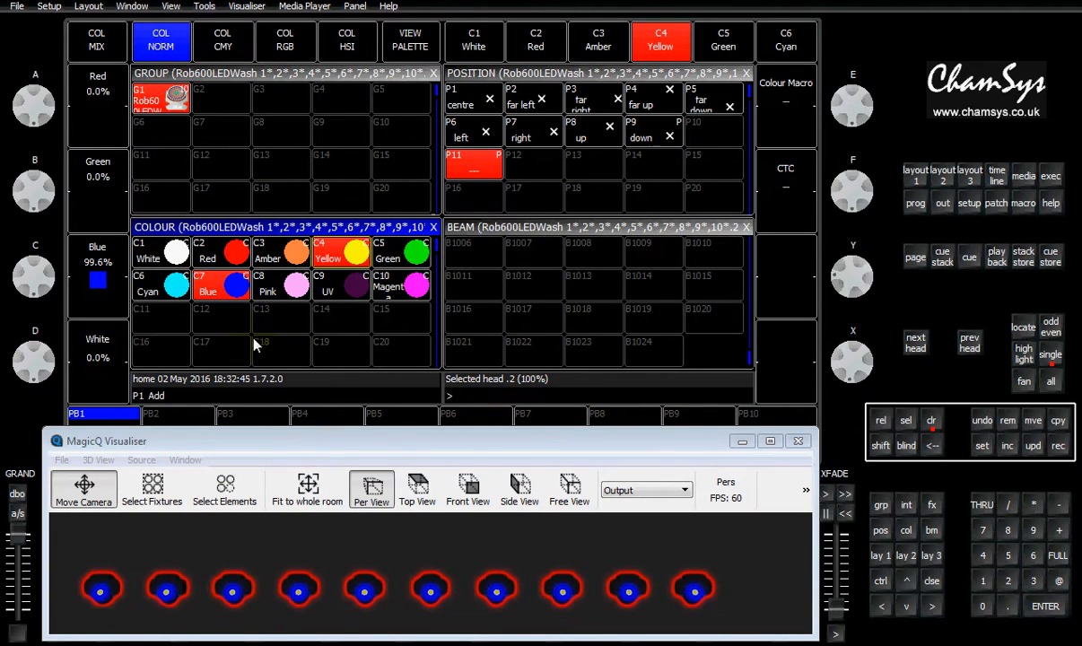
{"action": "left_click", "coordinate": [402, 290]}
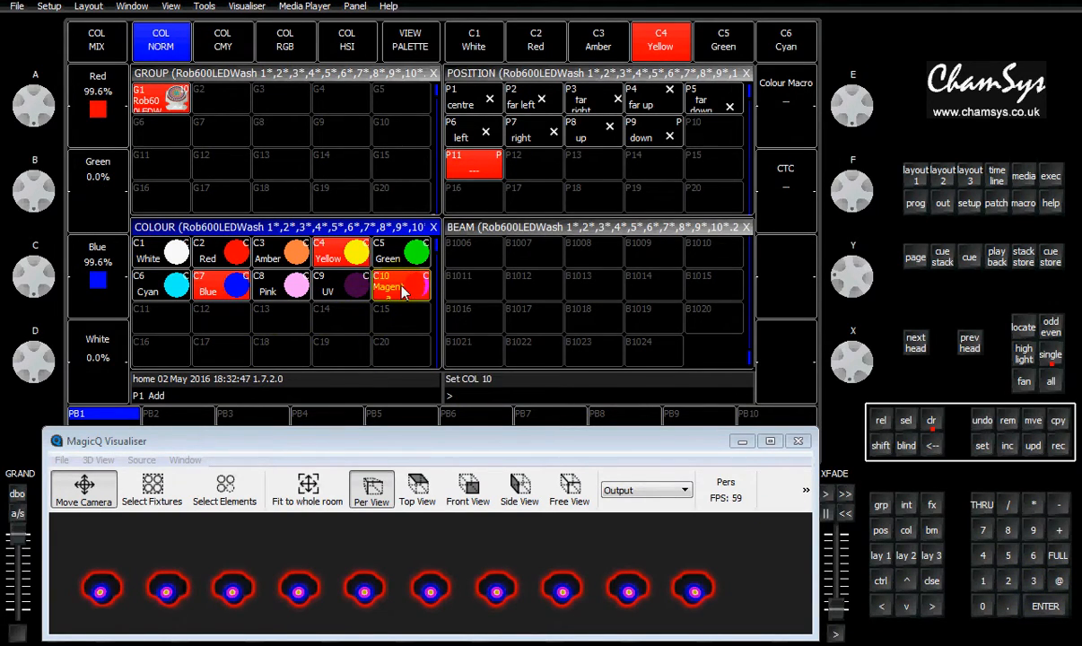
- Examine the individual element colours of the heads up close in the visualiser
{"action": "left_click", "coordinate": [403, 612]}
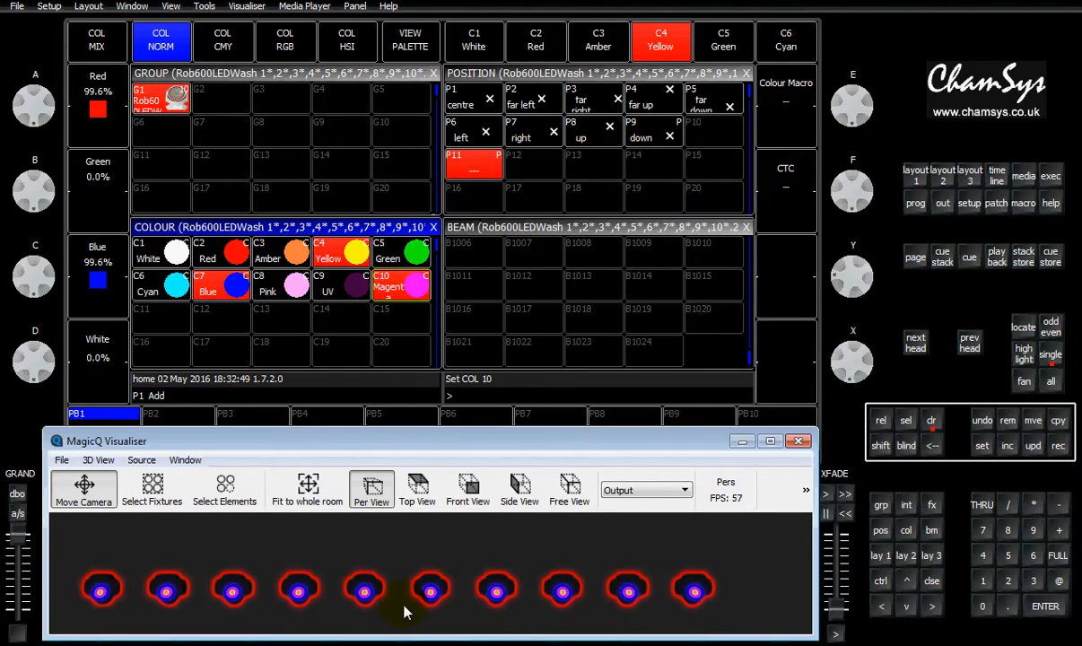
{"action": "scroll", "coordinate": [404, 613], "scroll_direction": "up", "scroll_amount": 3}
{"action": "scroll", "coordinate": [404, 613], "scroll_direction": "up", "scroll_amount": 2}
{"action": "left_click_drag", "start_coordinate": [402, 613], "coordinate": [406, 603]}
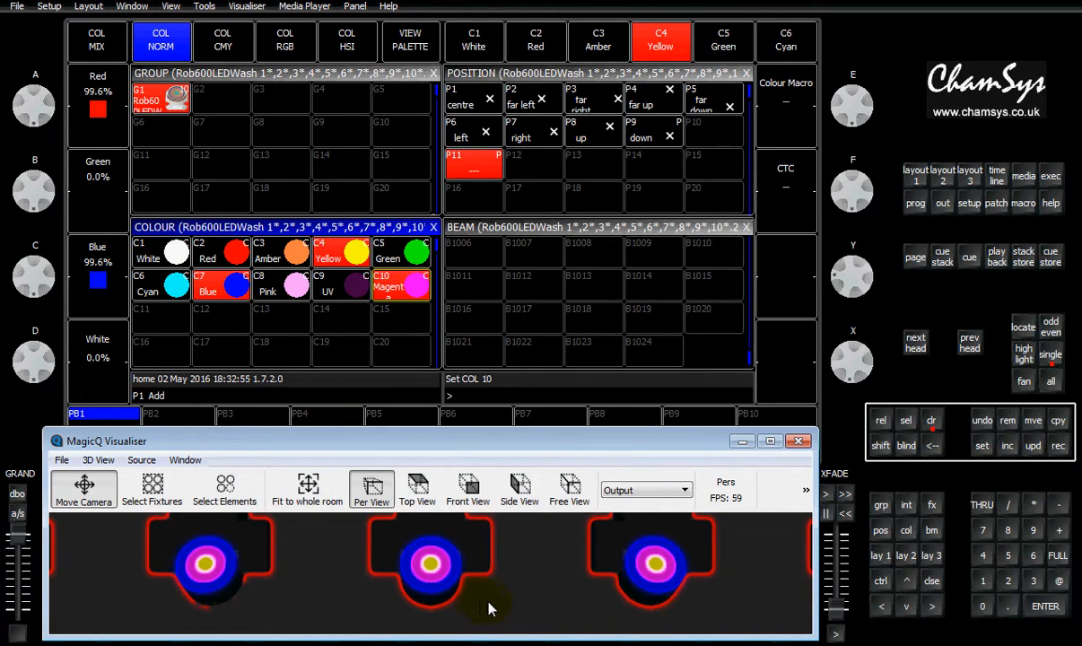
{"action": "scroll", "coordinate": [489, 610], "scroll_direction": "down", "scroll_amount": 3}
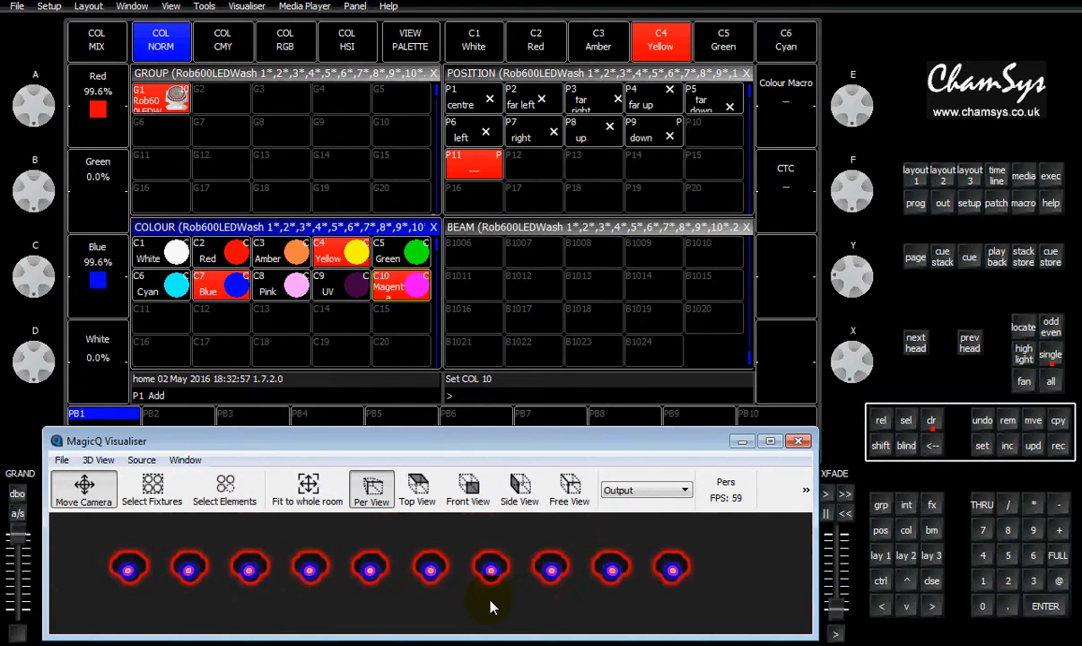
{"action": "scroll", "coordinate": [488, 608], "scroll_direction": "up", "scroll_amount": 1}
{"action": "left_click_drag", "start_coordinate": [491, 594], "coordinate": [503, 600]}
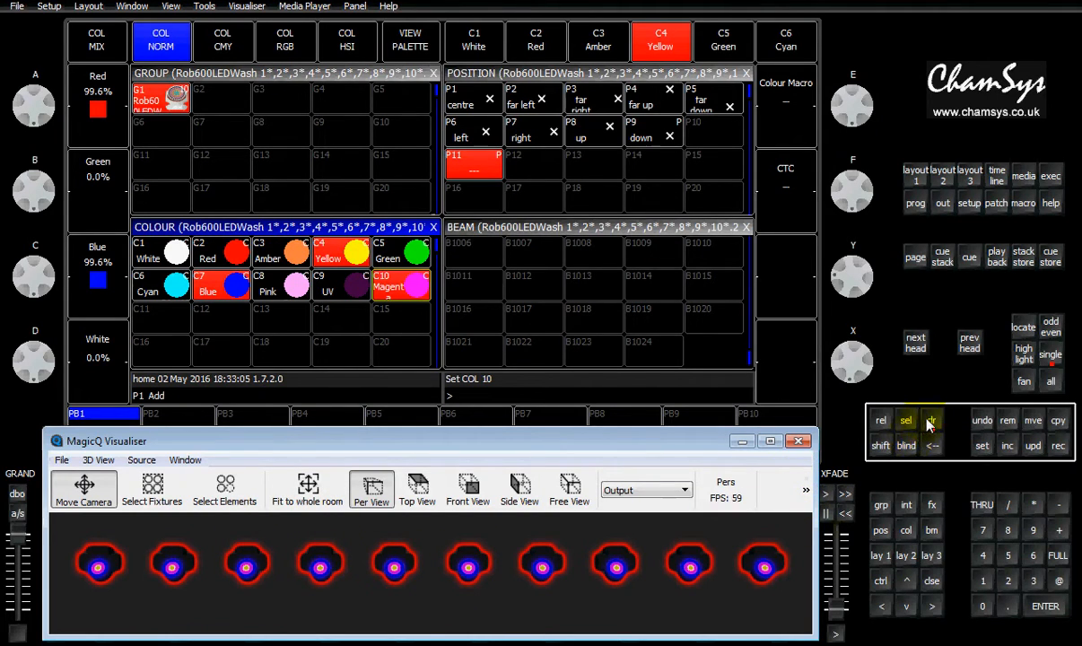
- Clear the programmer, then bring heads 3 through 7 to full and apply position palette P11 to them
{"action": "left_click", "coordinate": [933, 420]}
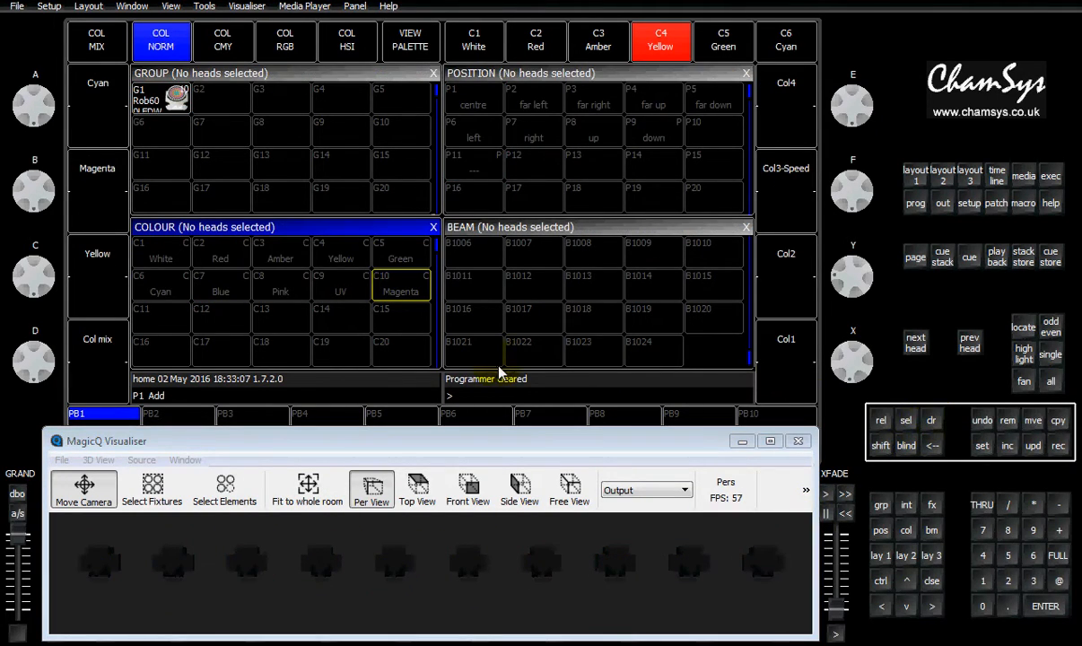
{"action": "left_click", "coordinate": [1032, 580]}
{"action": "left_click", "coordinate": [984, 506]}
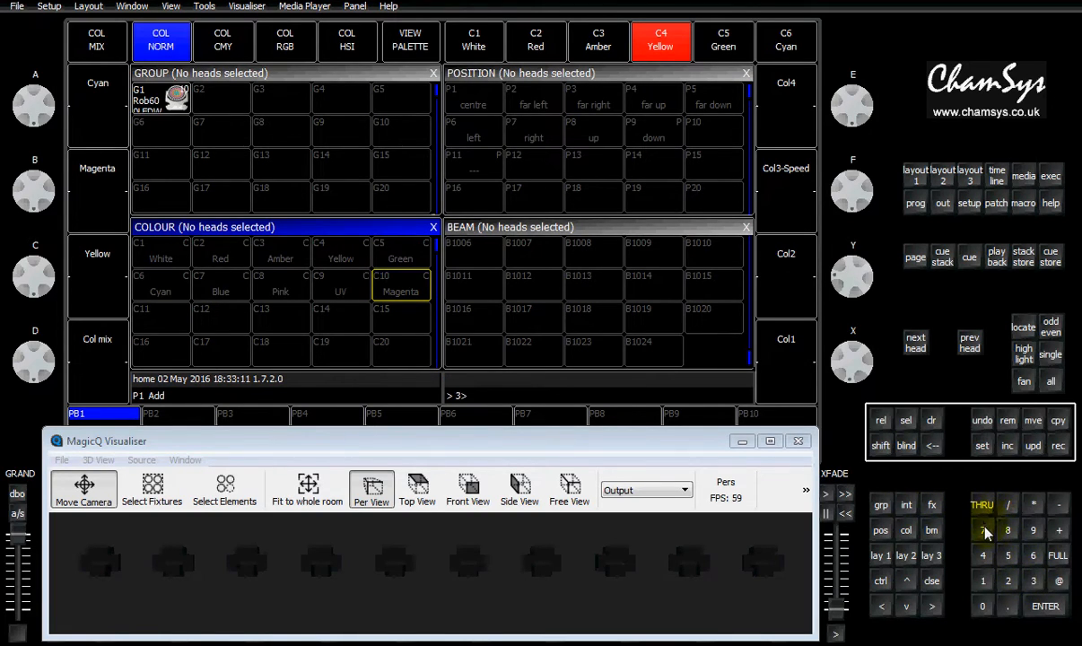
{"action": "left_click", "coordinate": [1058, 557]}
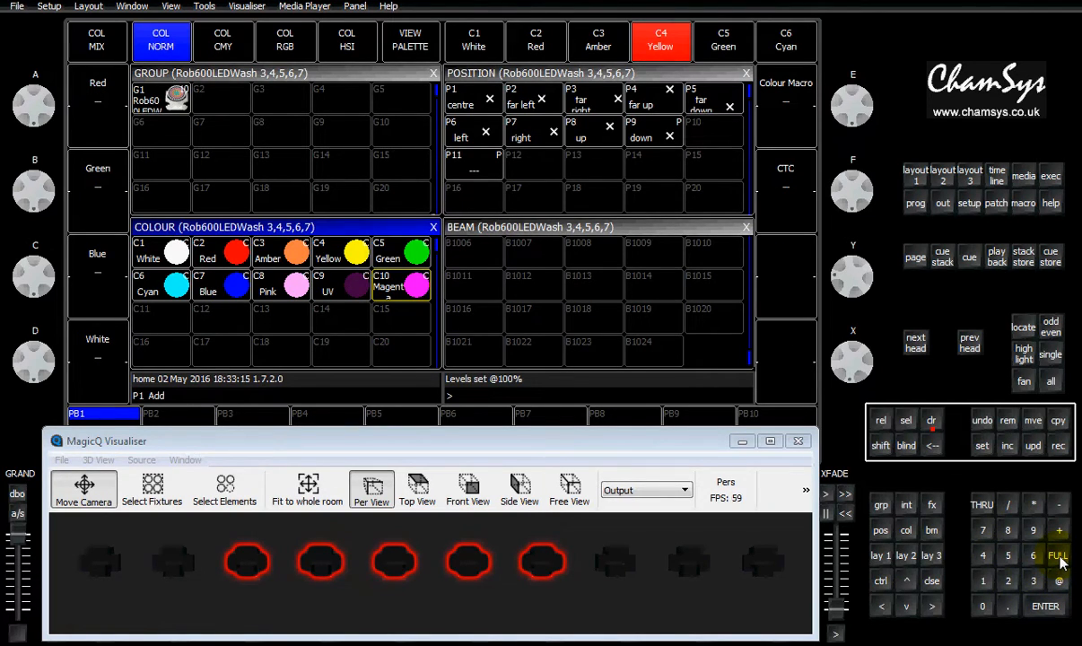
{"action": "left_click", "coordinate": [479, 168]}
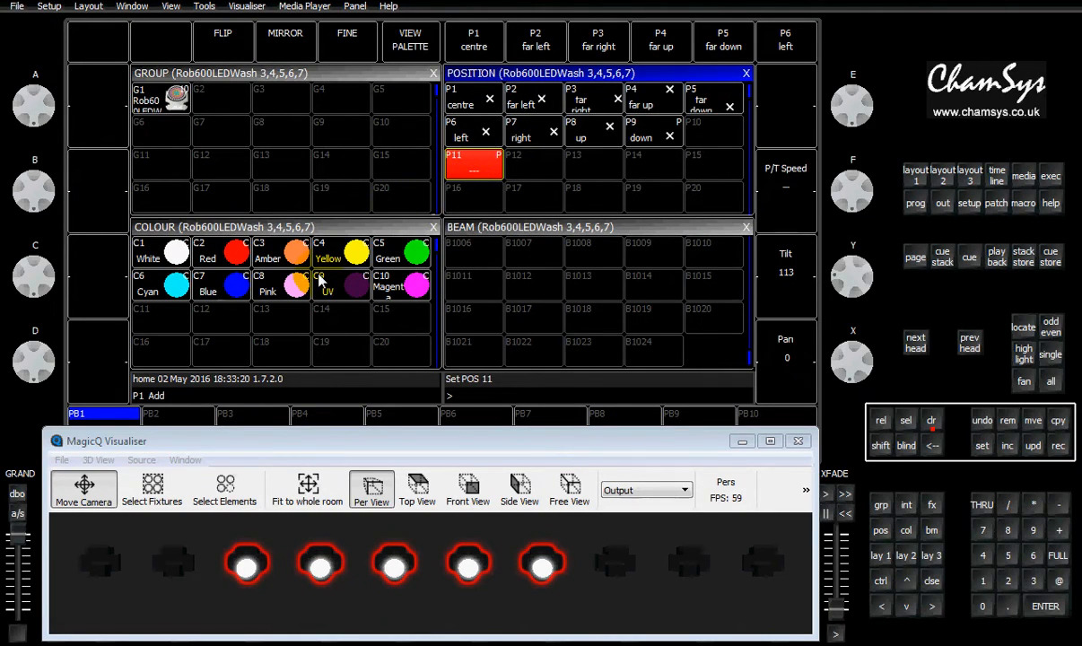
- Select elements 2 through 3 of heads 3 to 7 and apply the Blue palette to them
{"action": "left_click", "coordinate": [1009, 607]}
{"action": "left_click", "coordinate": [1007, 581]}
{"action": "left_click", "coordinate": [982, 505]}
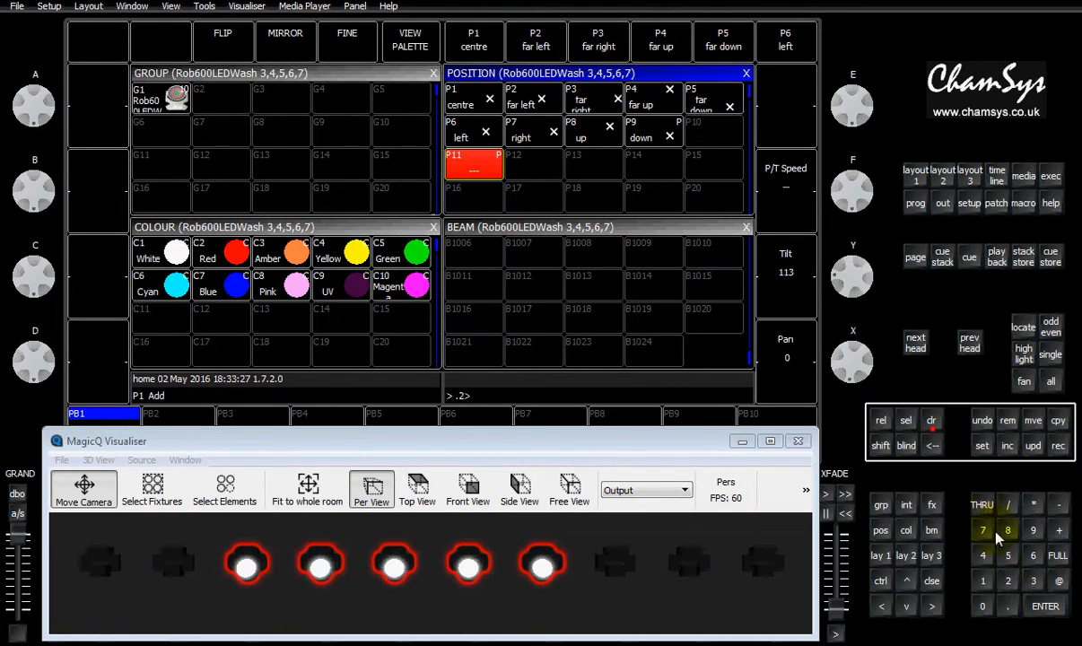
{"action": "left_click", "coordinate": [1034, 581]}
{"action": "double_click", "coordinate": [1059, 582]}
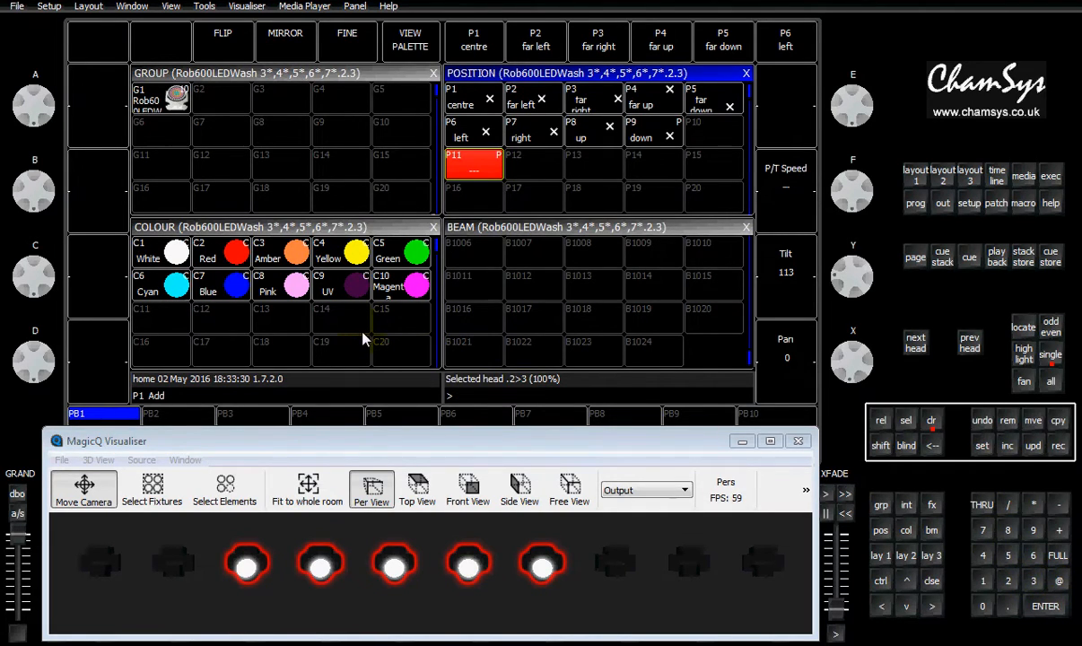
{"action": "left_click", "coordinate": [223, 290]}
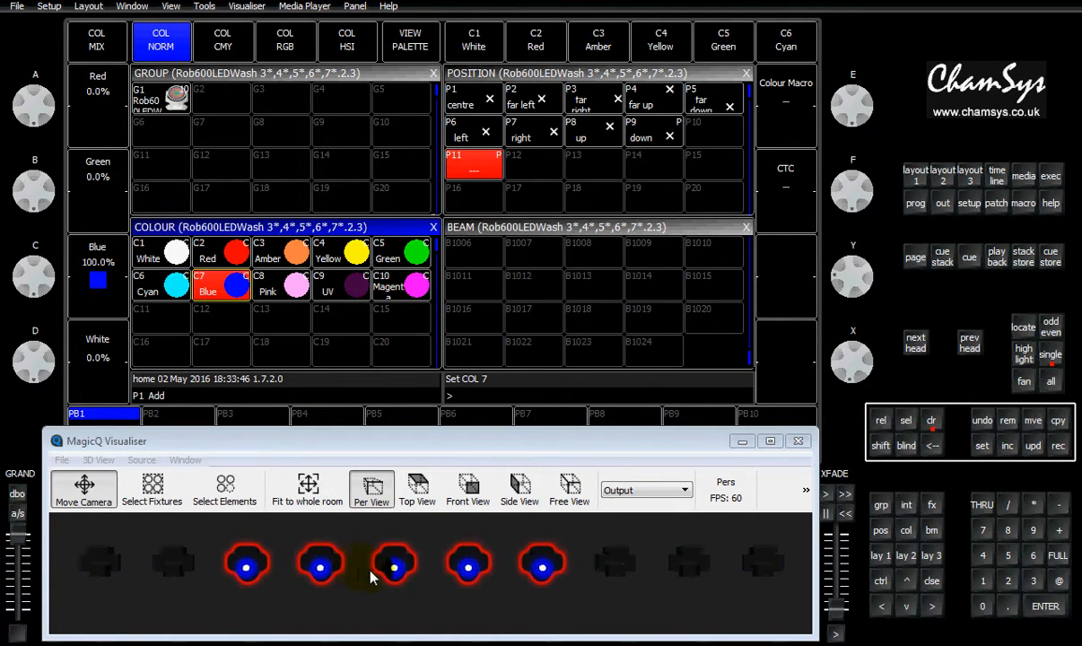
- Clear the programmer, then bring group G1 to full and apply position palette P11
{"action": "left_click", "coordinate": [933, 423]}
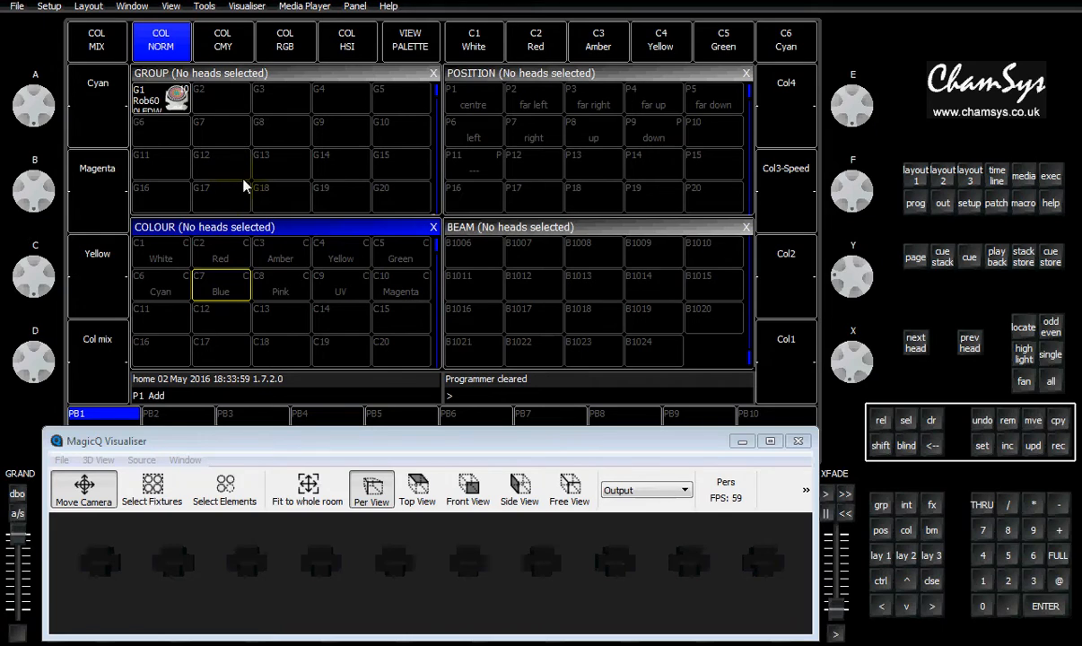
{"action": "left_click", "coordinate": [156, 103]}
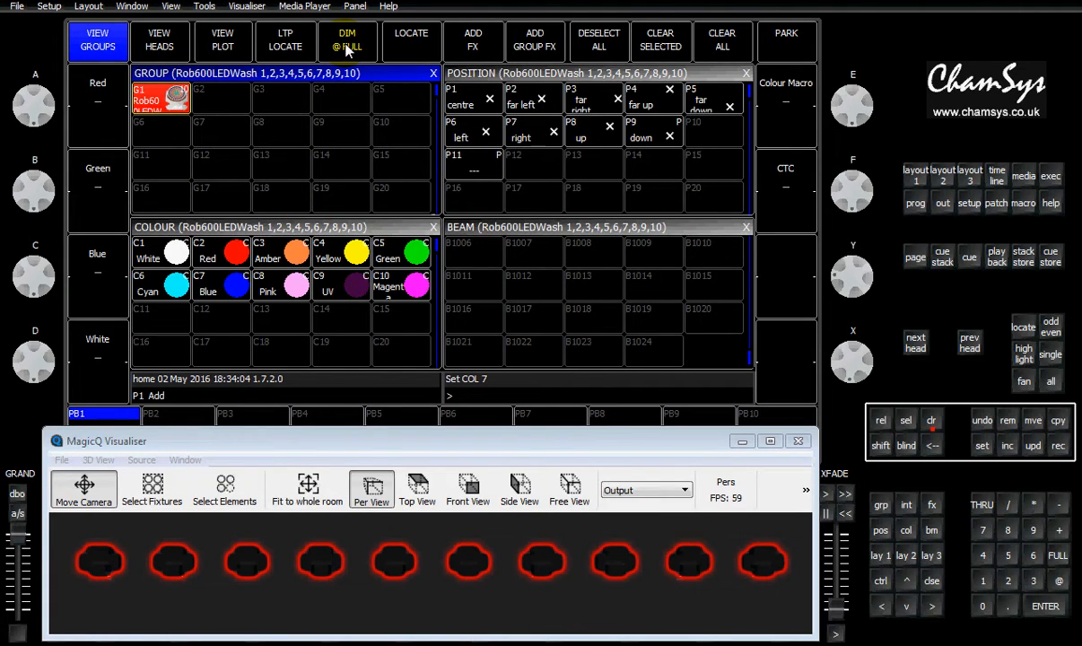
{"action": "left_click", "coordinate": [480, 167]}
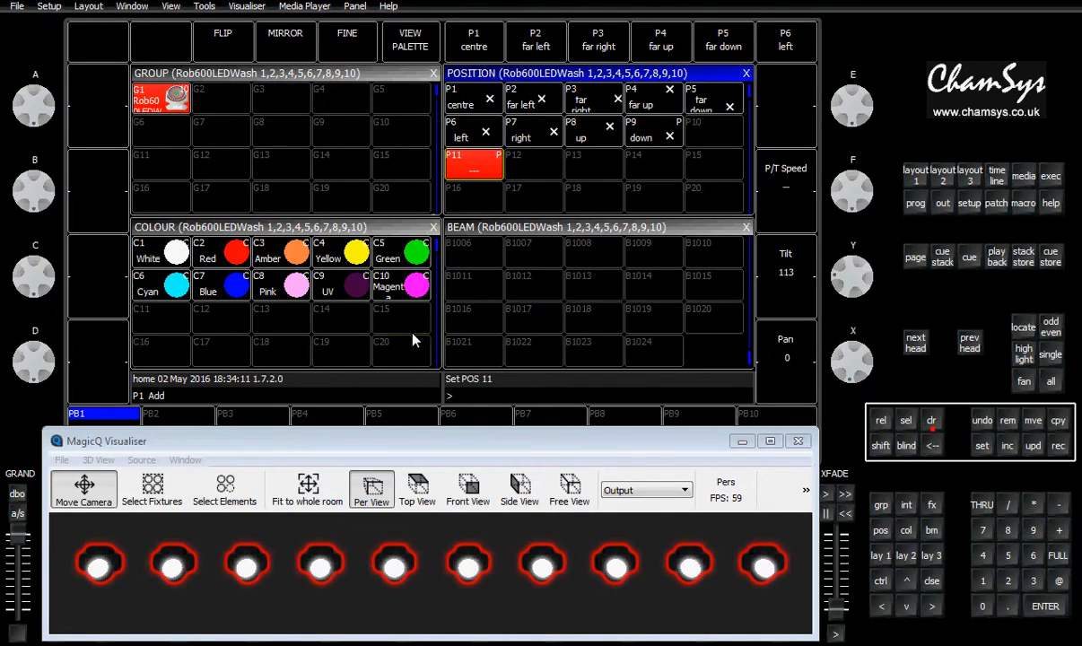
- Add the blueflick colour FX to group G1 with the Dup elements option
{"action": "left_click", "coordinate": [174, 107]}
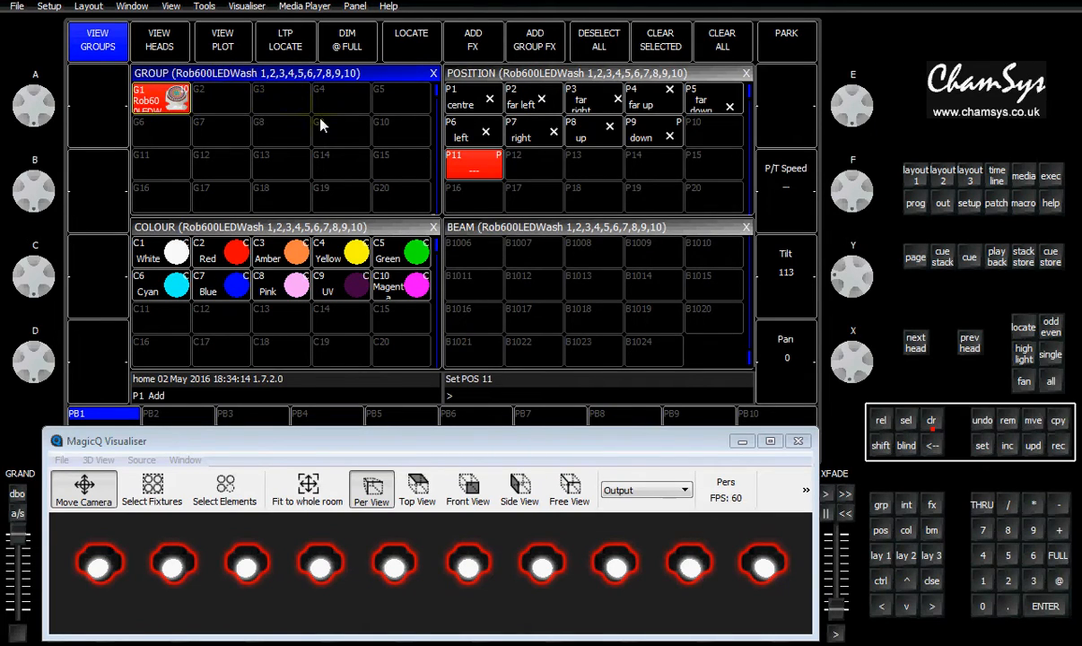
{"action": "left_click", "coordinate": [473, 39]}
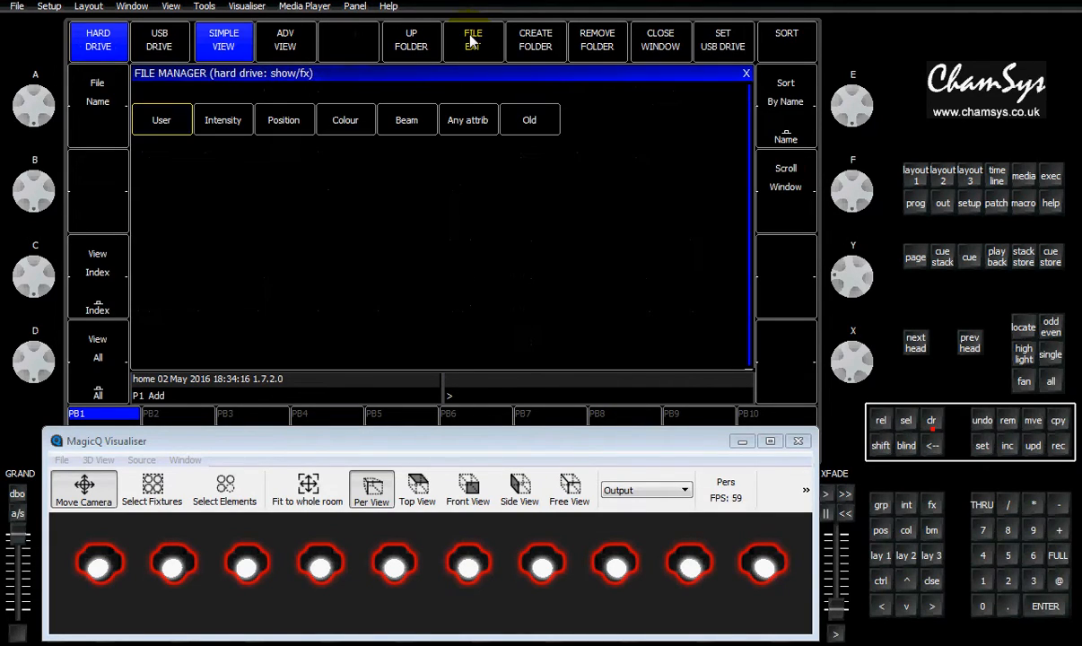
{"action": "left_click", "coordinate": [344, 123]}
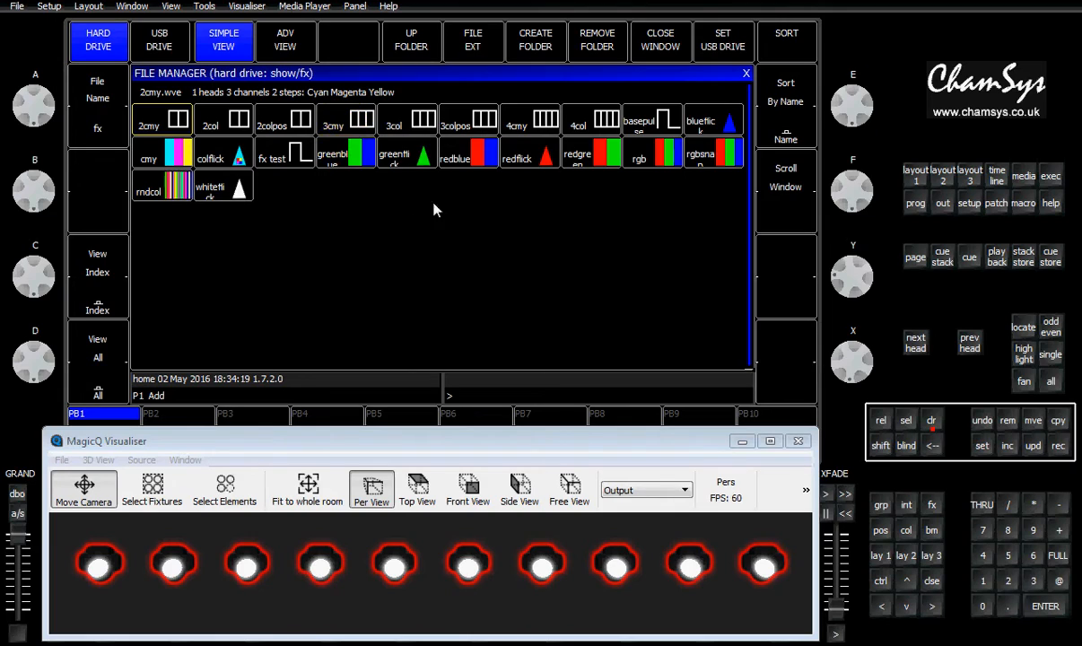
{"action": "left_click", "coordinate": [715, 128]}
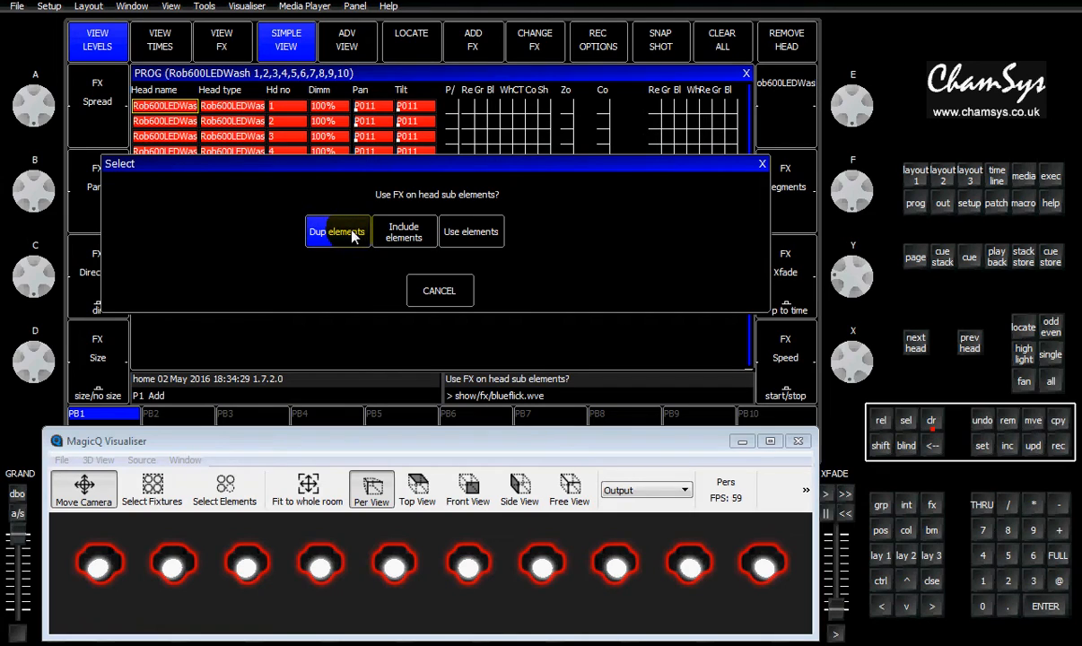
{"action": "left_click", "coordinate": [354, 234]}
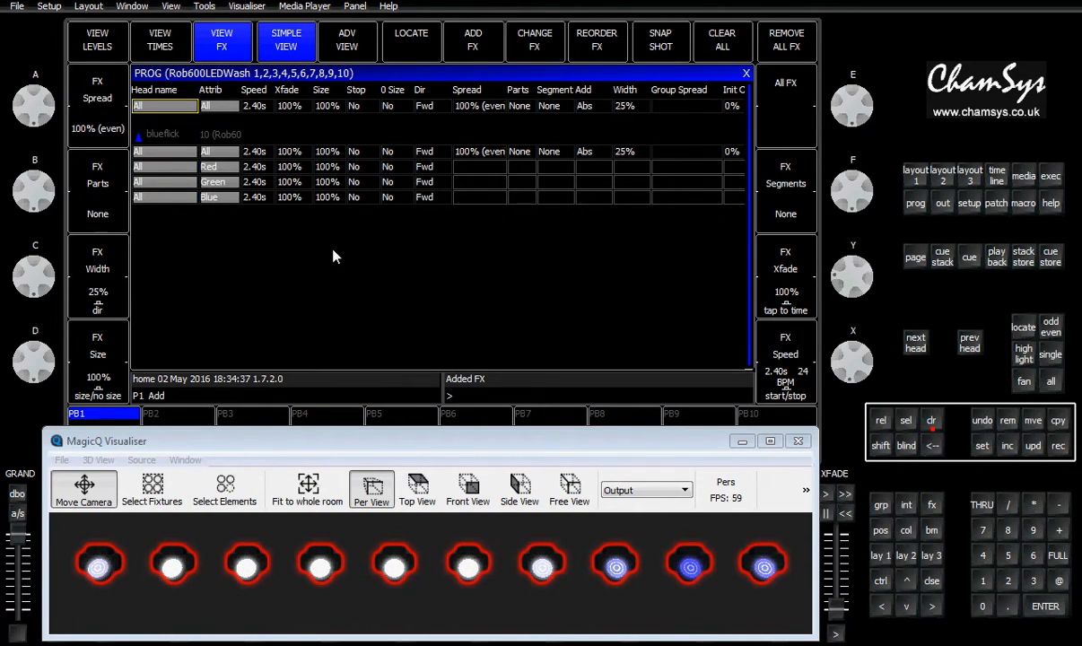
- Set the Xfade of the duplicated-element blueflick FX to 0% for all attributes
{"action": "left_click", "coordinate": [305, 200]}
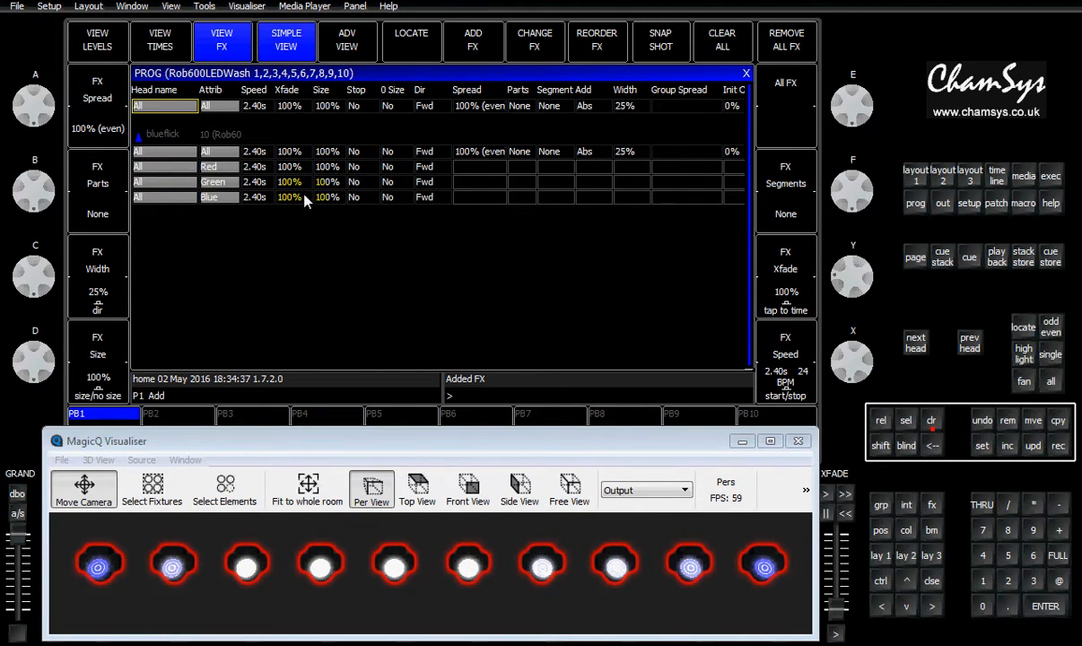
{"action": "left_click", "coordinate": [290, 107]}
{"action": "type", "text": "0"}
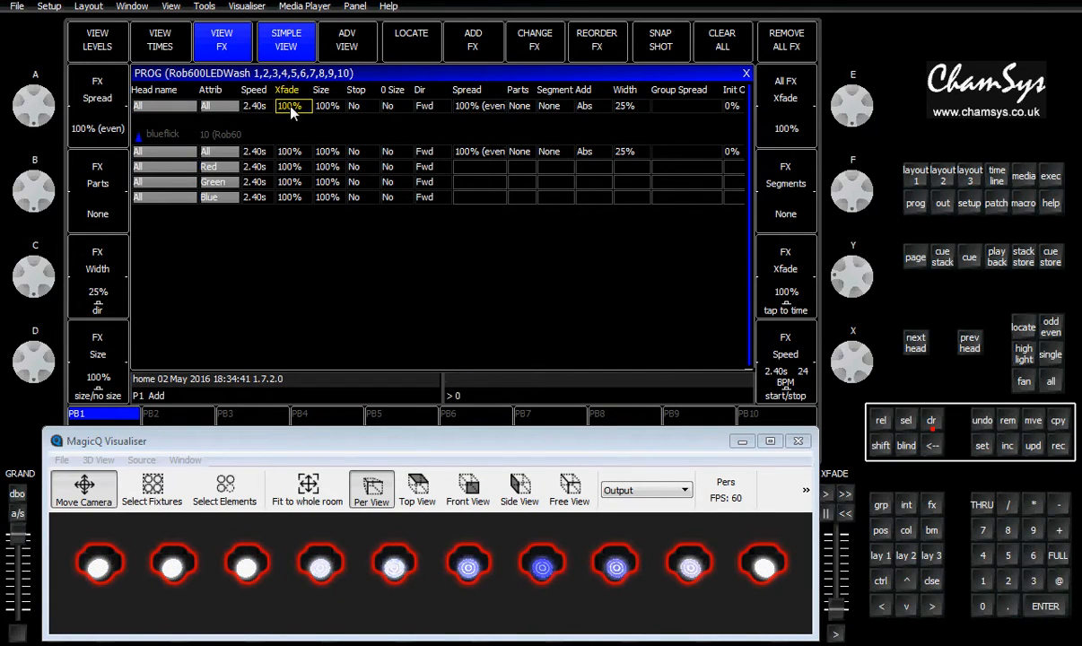
{"action": "key", "text": "Return"}
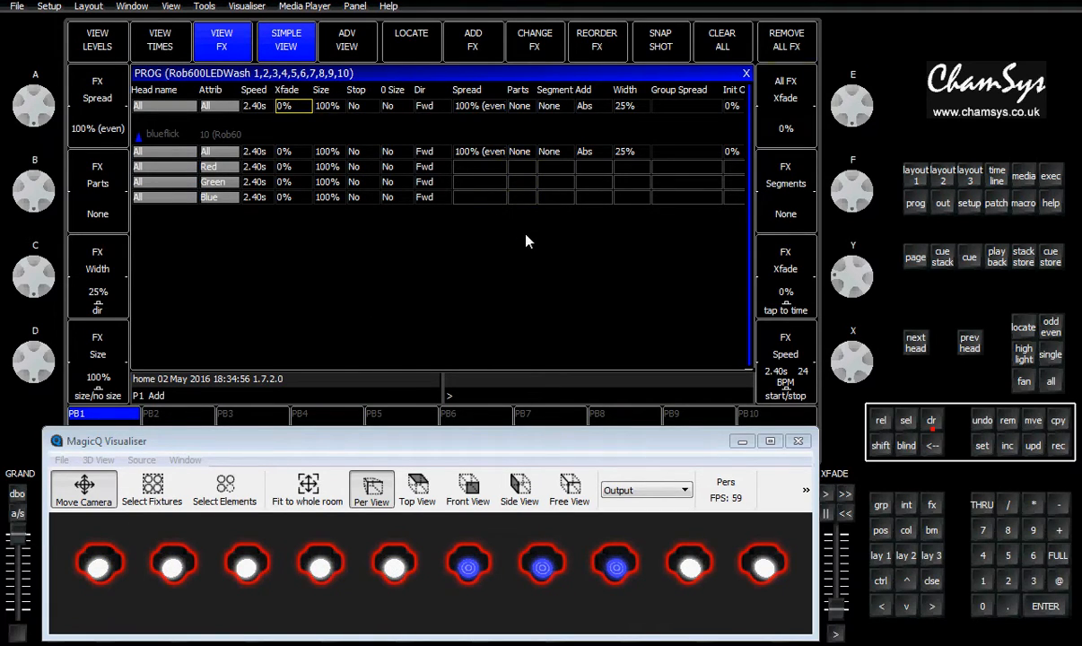
- Remove all FX from the programmer and add the blueflick colour FX again with the Include elements option
{"action": "left_click", "coordinate": [785, 49]}
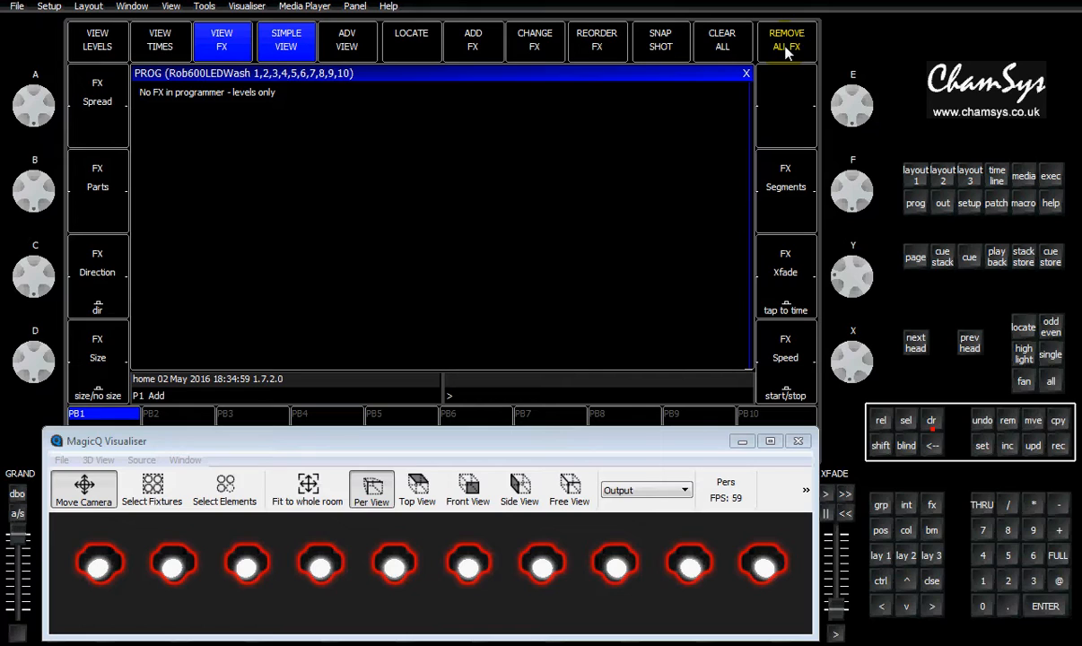
{"action": "left_click", "coordinate": [472, 47]}
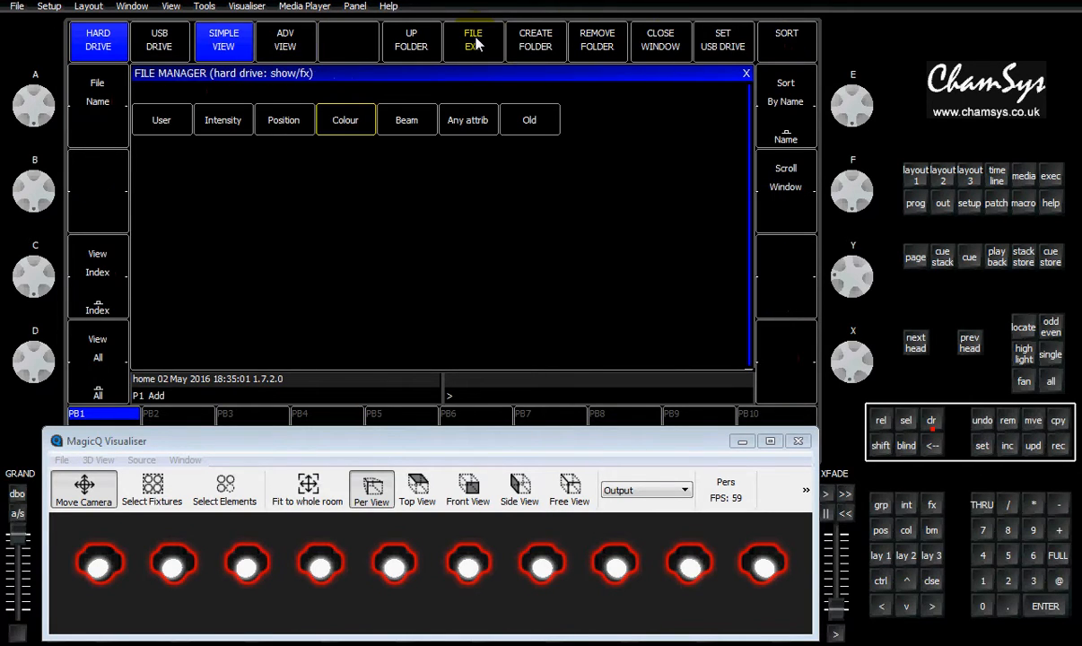
{"action": "left_click", "coordinate": [364, 126]}
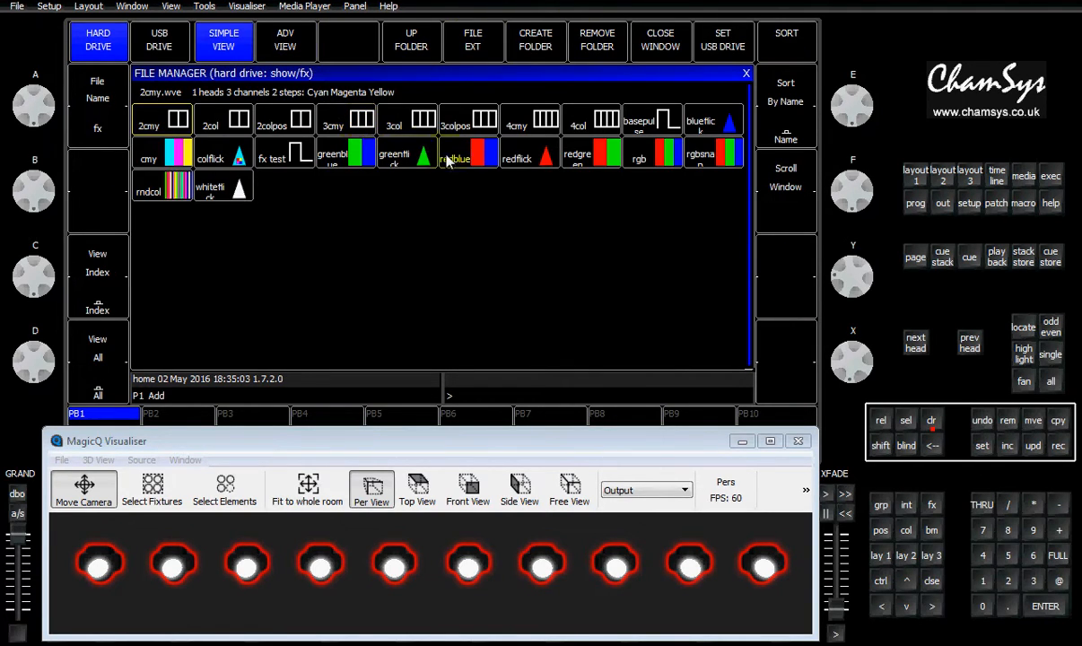
{"action": "left_click", "coordinate": [684, 114]}
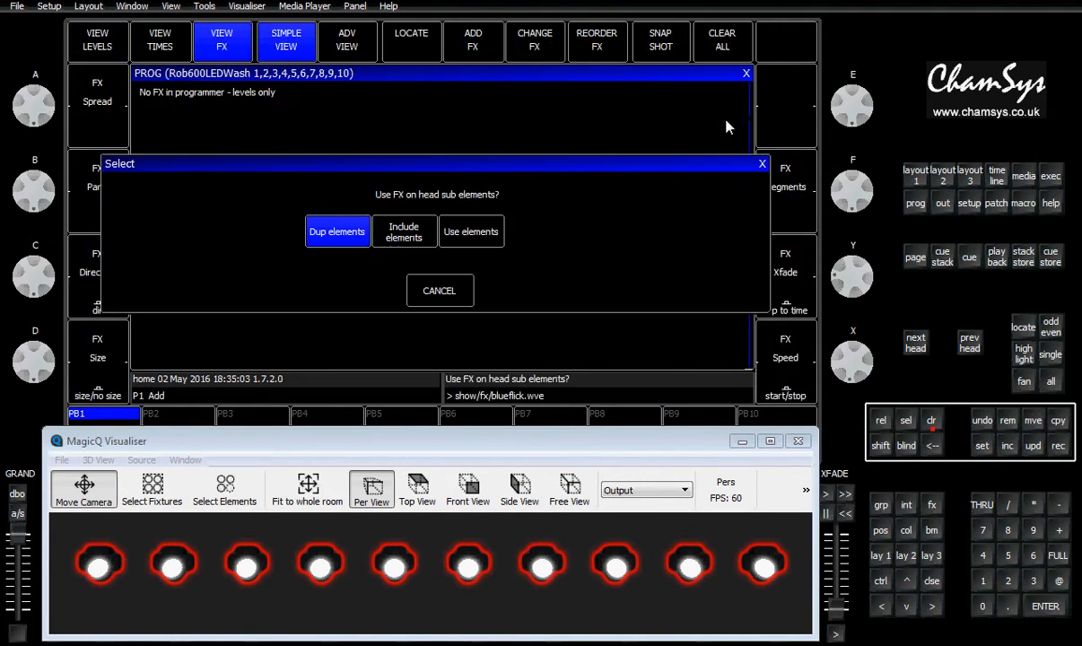
{"action": "left_click", "coordinate": [404, 235]}
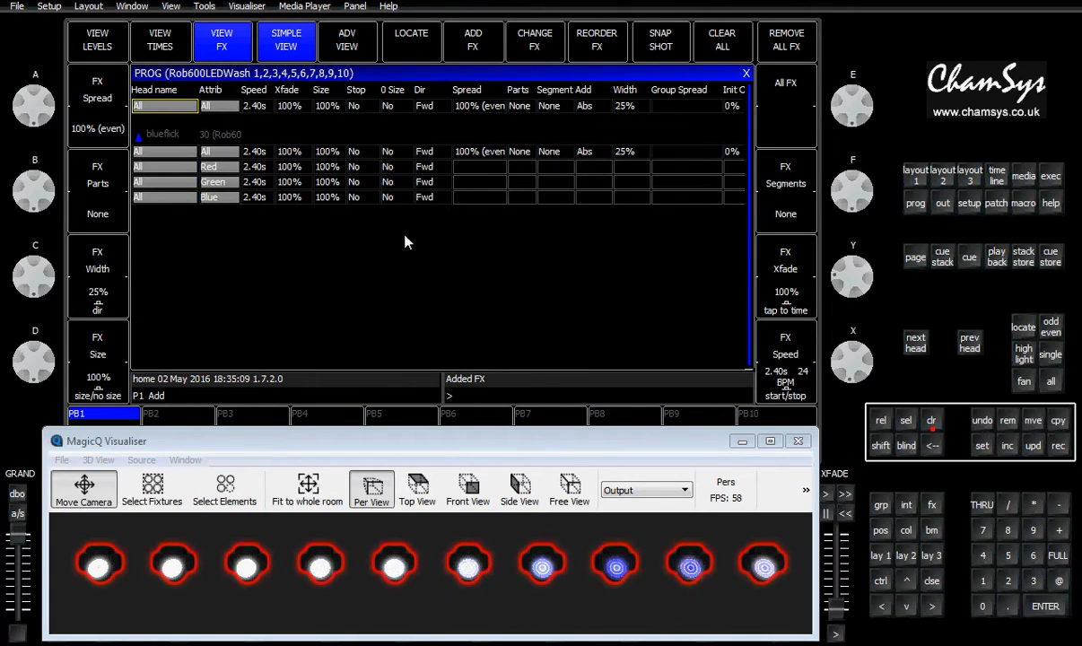
- Set the Xfade of the blueflick FX that includes the elements to 0% for all attributes
{"action": "left_click", "coordinate": [289, 106]}
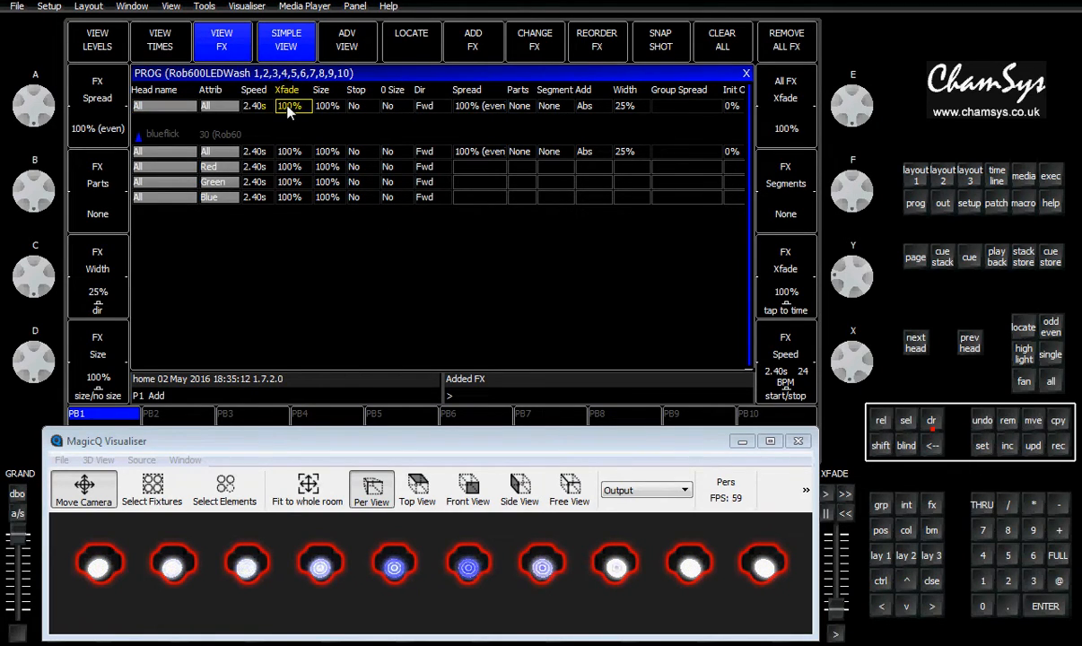
{"action": "type", "text": "0"}
{"action": "key", "text": "Return"}
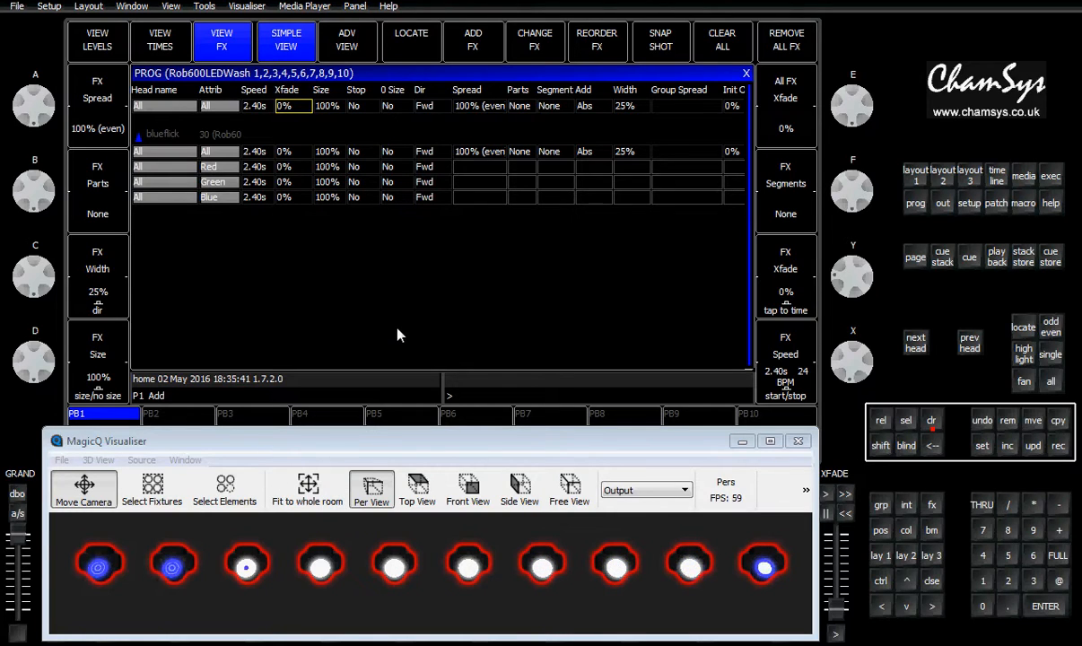
- Remove all FX from the programmer and add the blueflick colour FX again with the Use elements option
{"action": "left_click", "coordinate": [786, 45]}
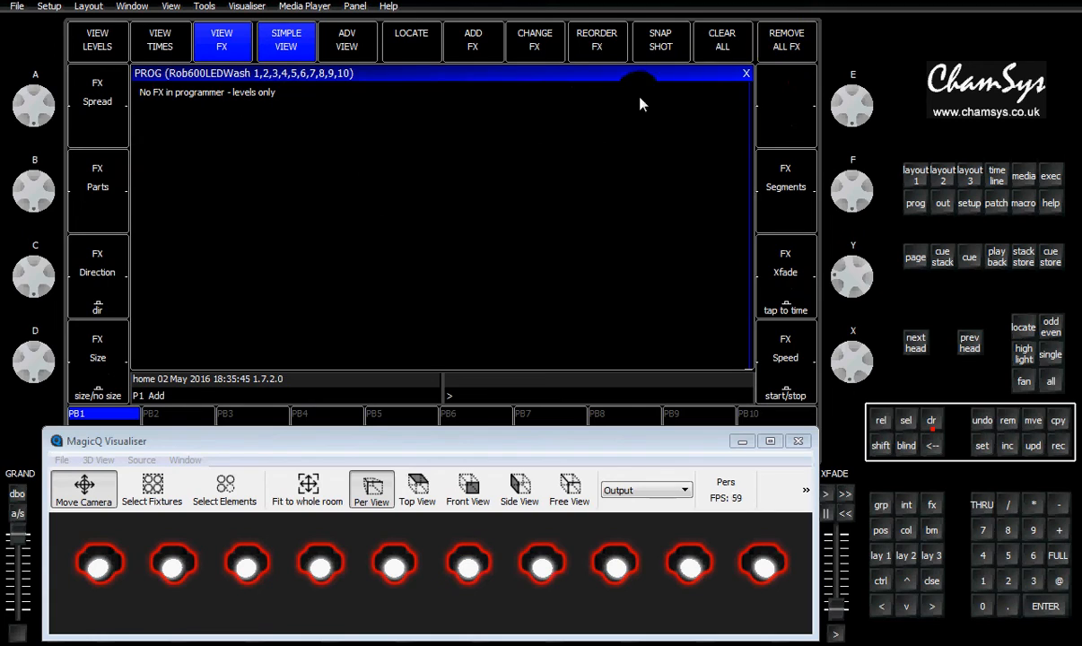
{"action": "left_click", "coordinate": [466, 42]}
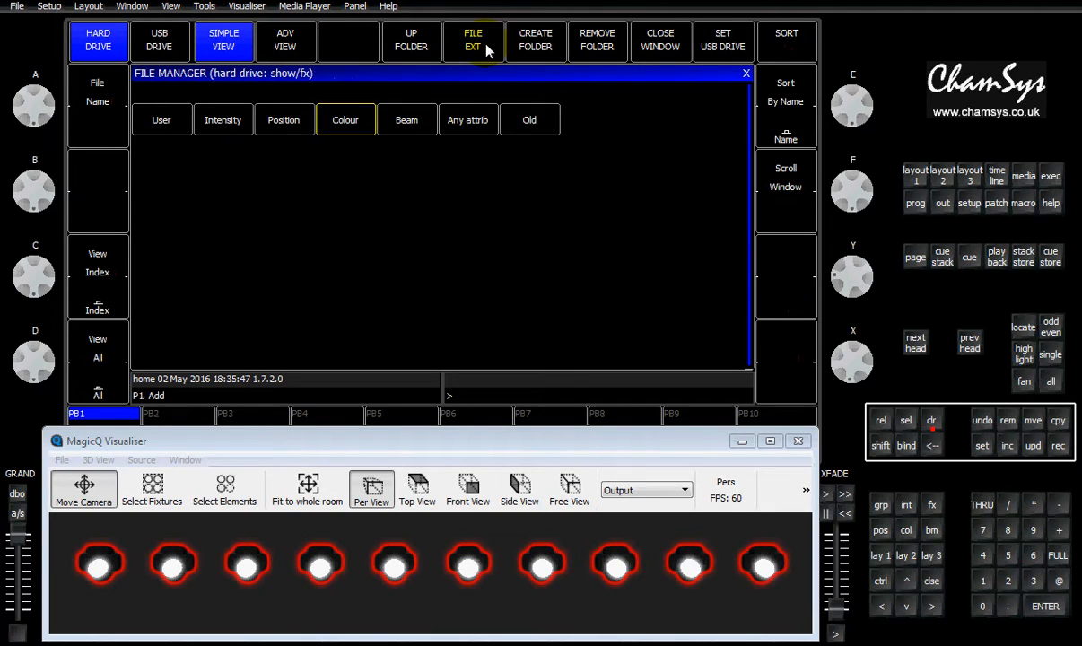
{"action": "left_click", "coordinate": [356, 123]}
{"action": "left_click", "coordinate": [707, 126]}
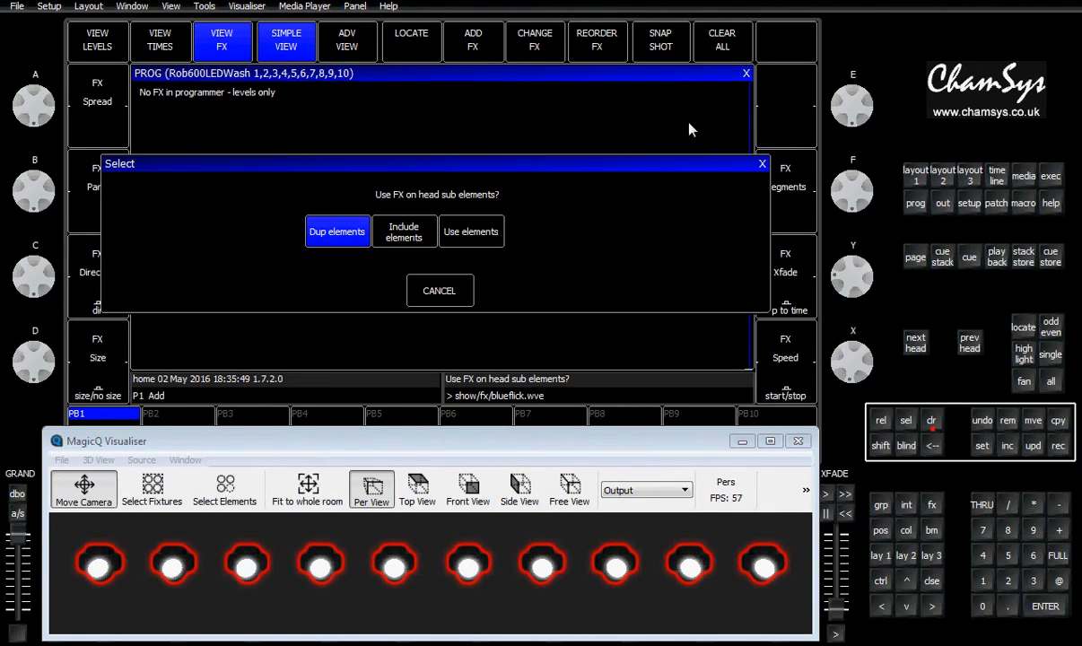
{"action": "left_click", "coordinate": [473, 233]}
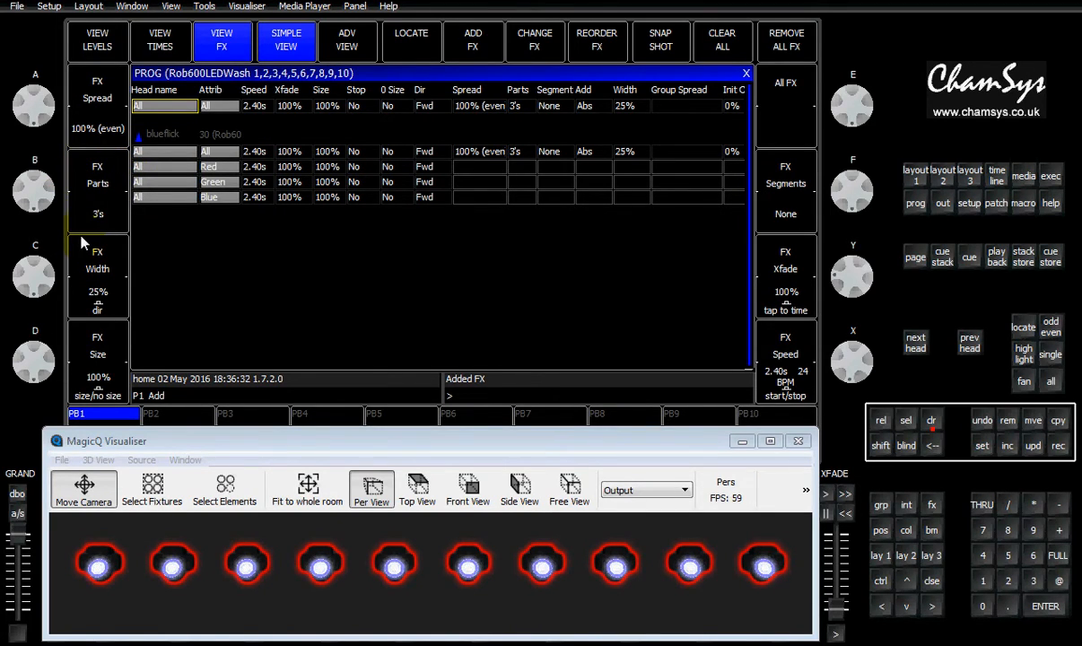
- Set the parts of the blueflick FX to None and its segments to 3's
{"action": "left_click", "coordinate": [108, 179]}
{"action": "left_click", "coordinate": [108, 179]}
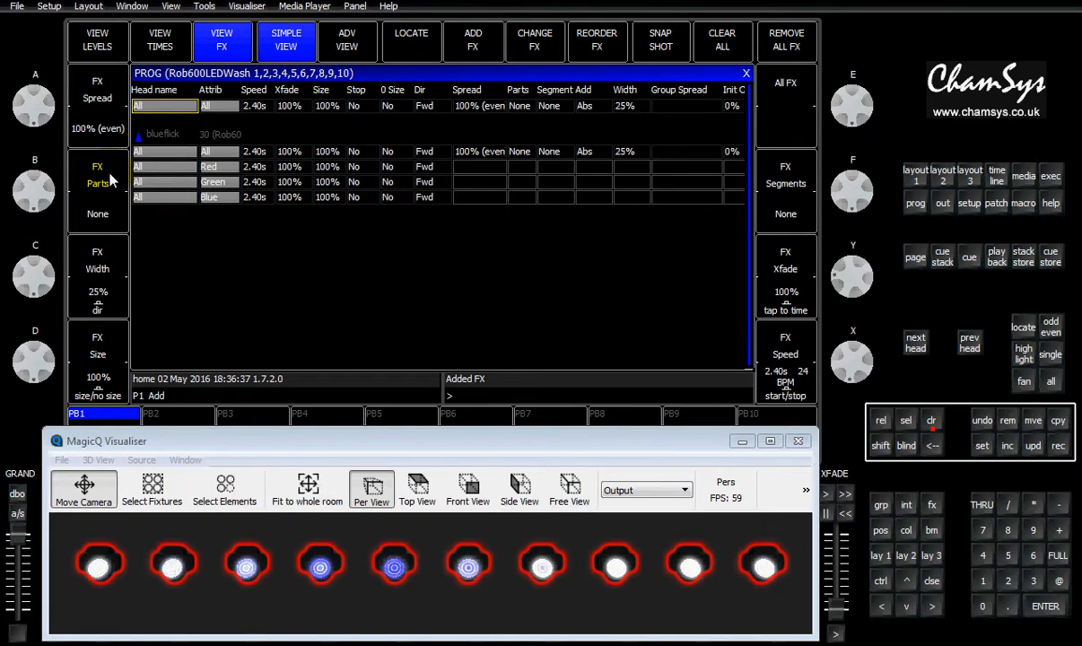
{"action": "left_click", "coordinate": [307, 485]}
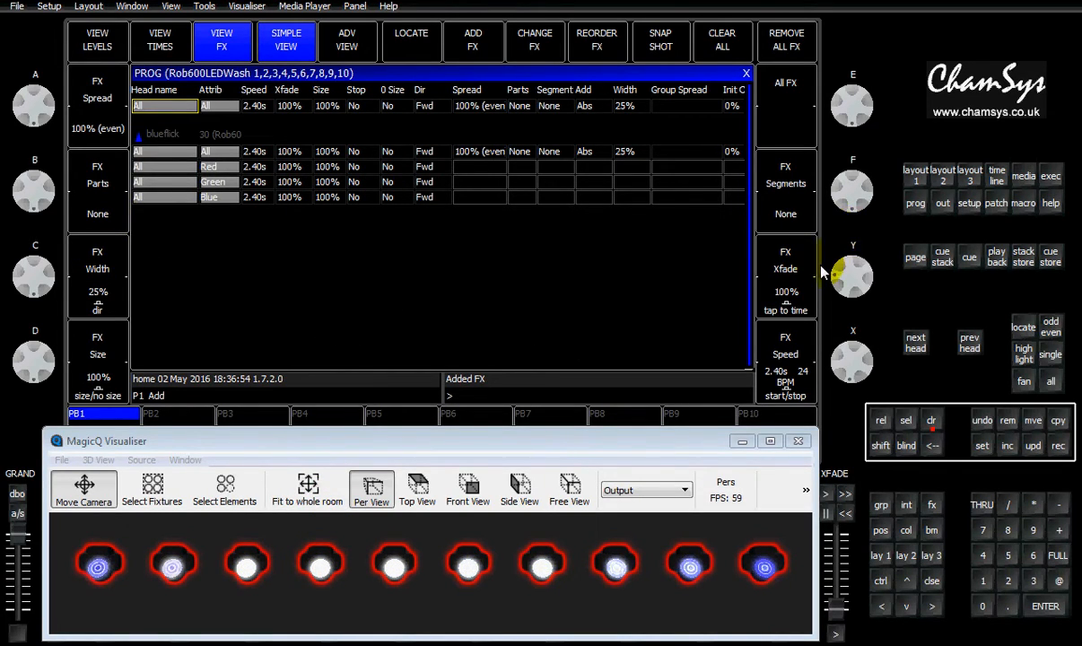
{"action": "left_click", "coordinate": [767, 221]}
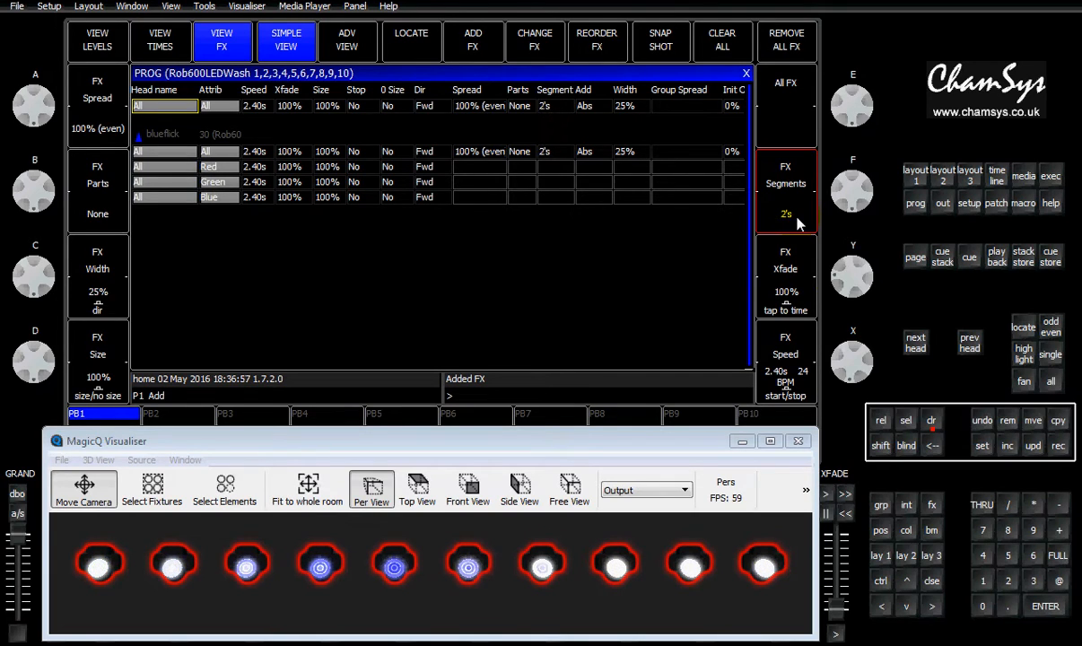
{"action": "left_click", "coordinate": [797, 222]}
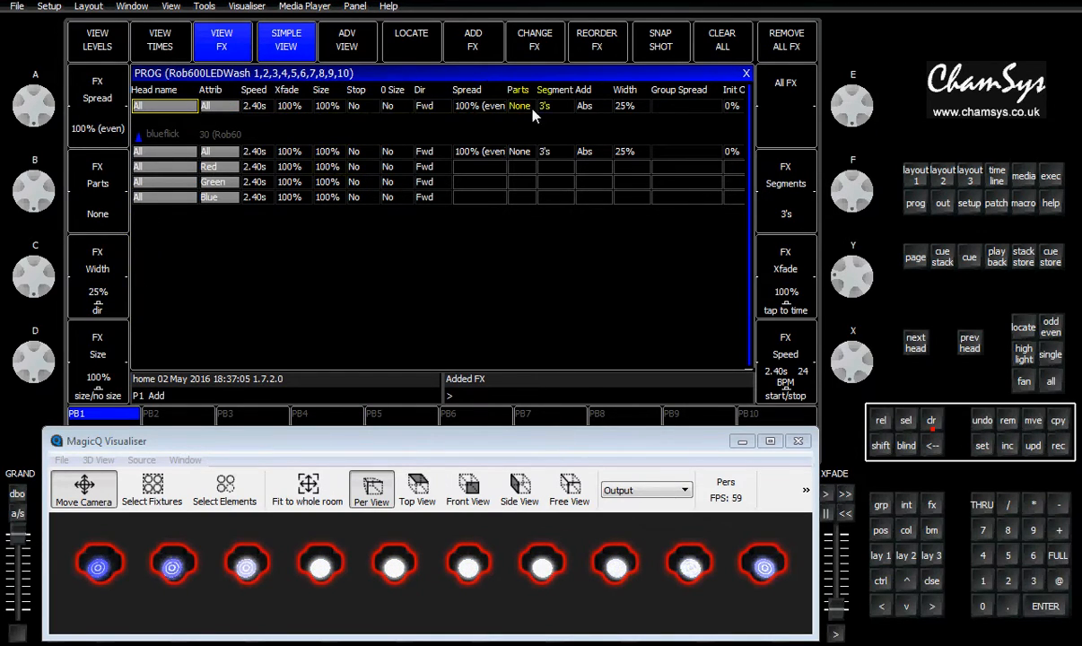
- Set the width of the blueflick FX to 10% and its Xfade to 0% for all attributes
{"action": "left_click", "coordinate": [626, 106]}
{"action": "type", "text": "10"}
{"action": "key", "text": "Return"}
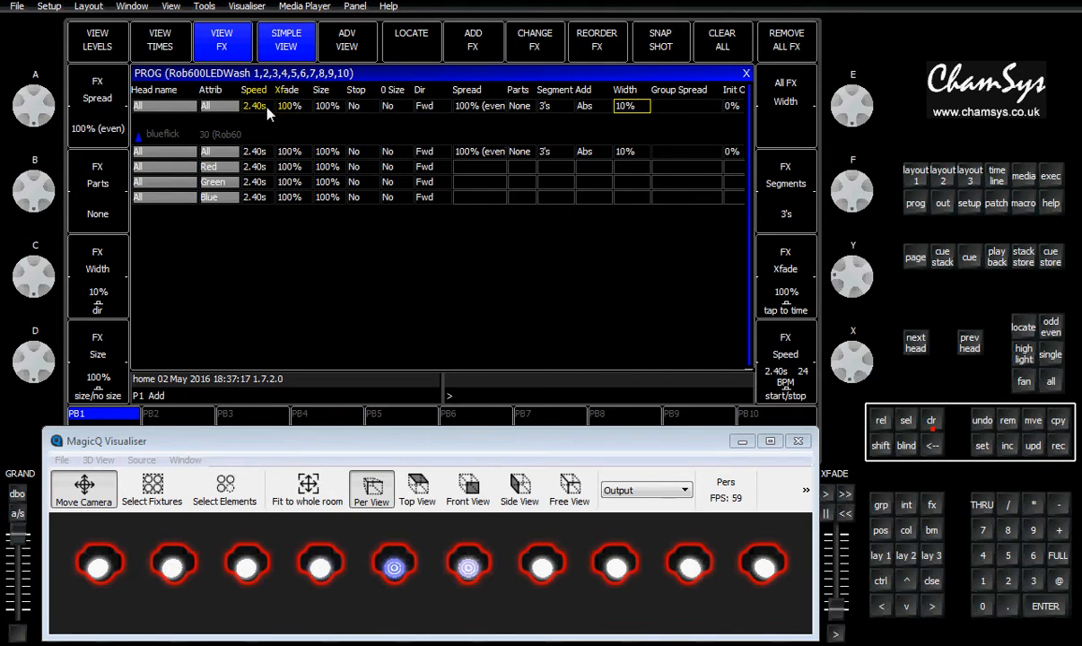
{"action": "left_click", "coordinate": [290, 106]}
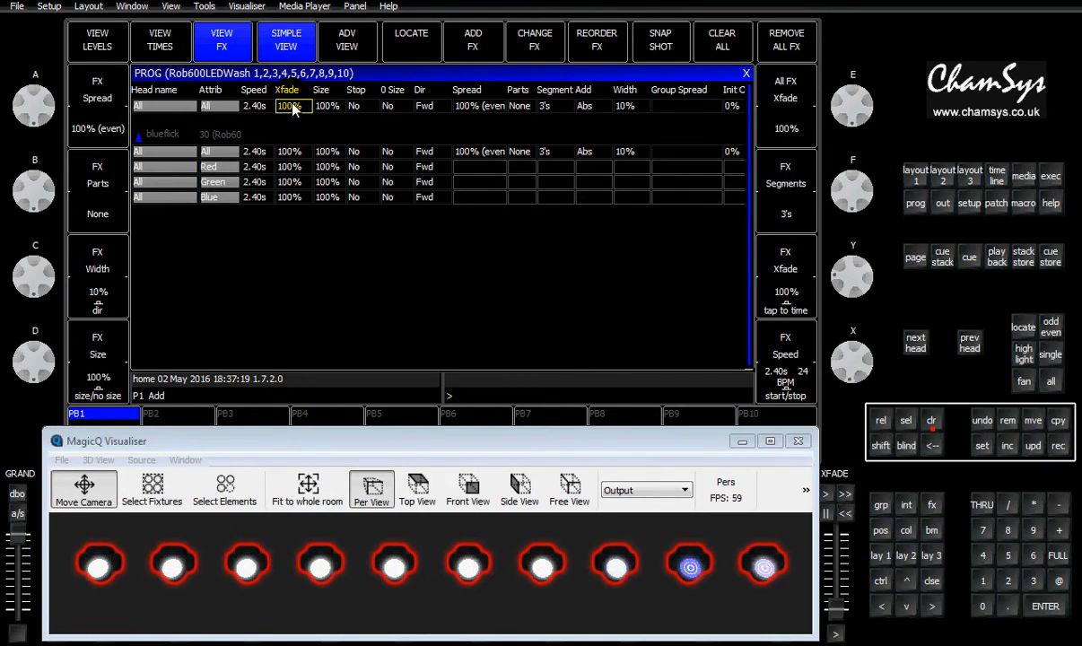
{"action": "type", "text": "0"}
{"action": "key", "text": "Return"}
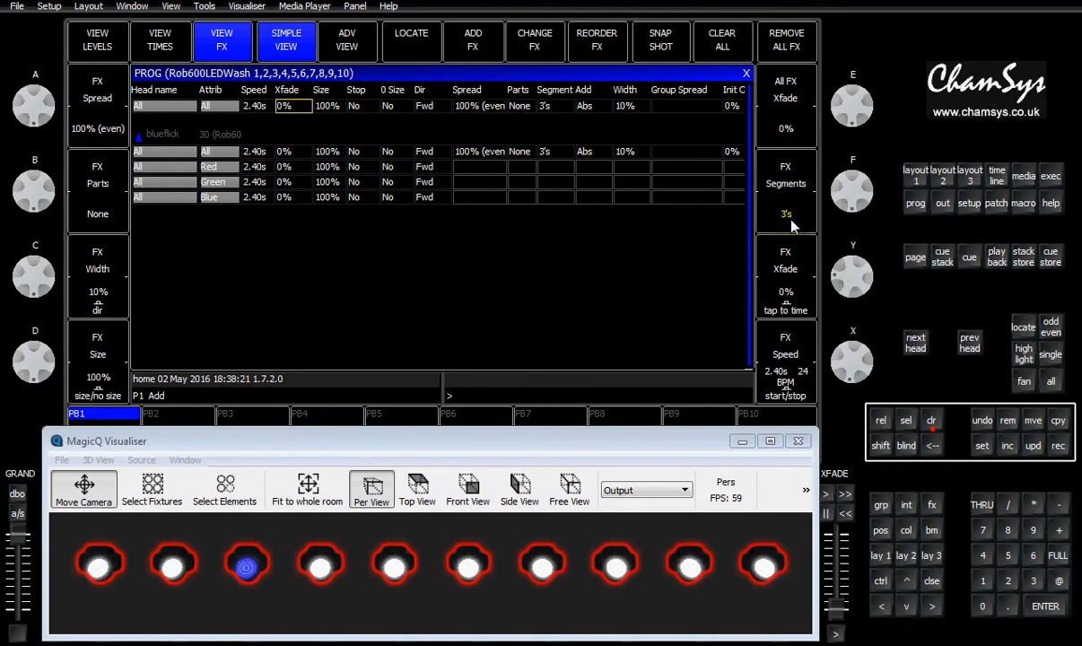
- Set the segments of the blueflick FX to None and reduce its width to 3%
{"action": "left_click", "coordinate": [797, 175]}
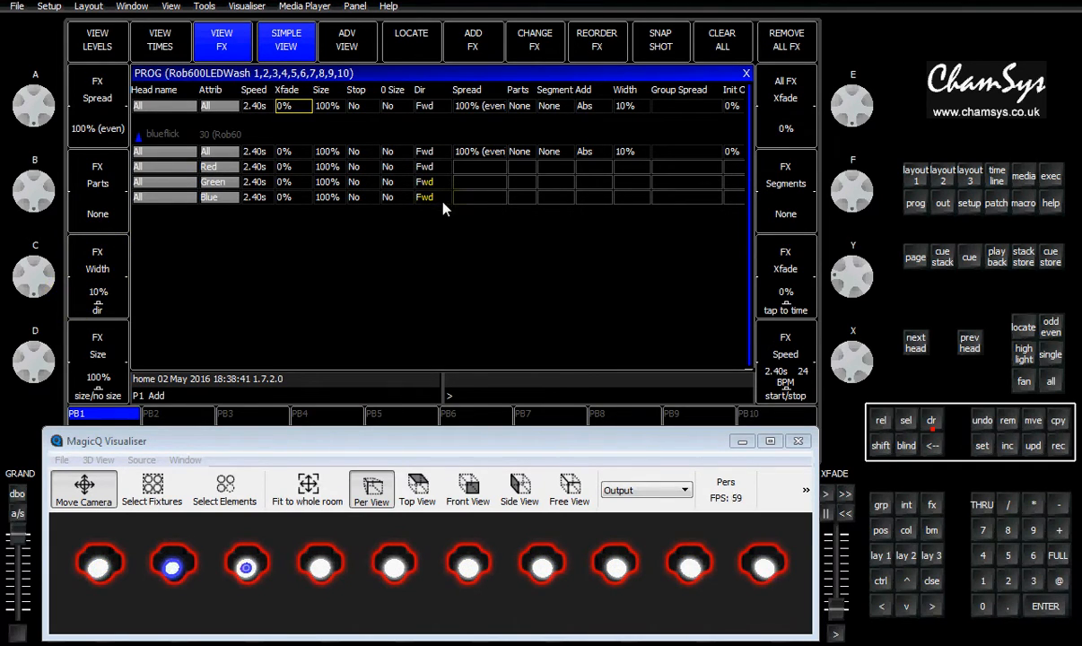
{"action": "left_click", "coordinate": [629, 152]}
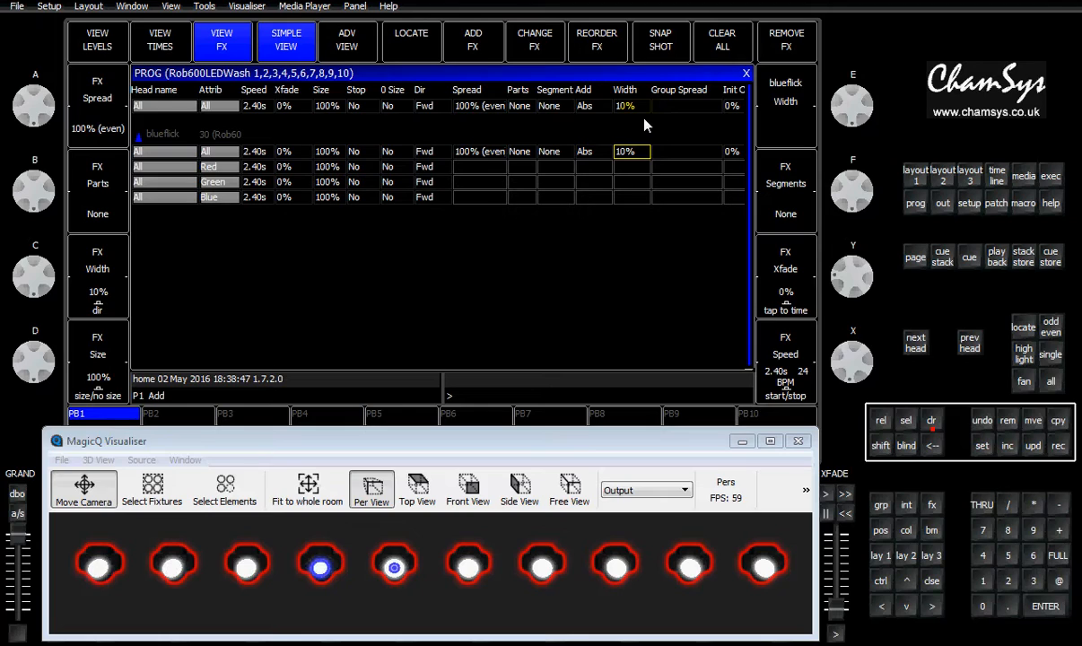
{"action": "type", "text": "3"}
{"action": "key", "text": "Return"}
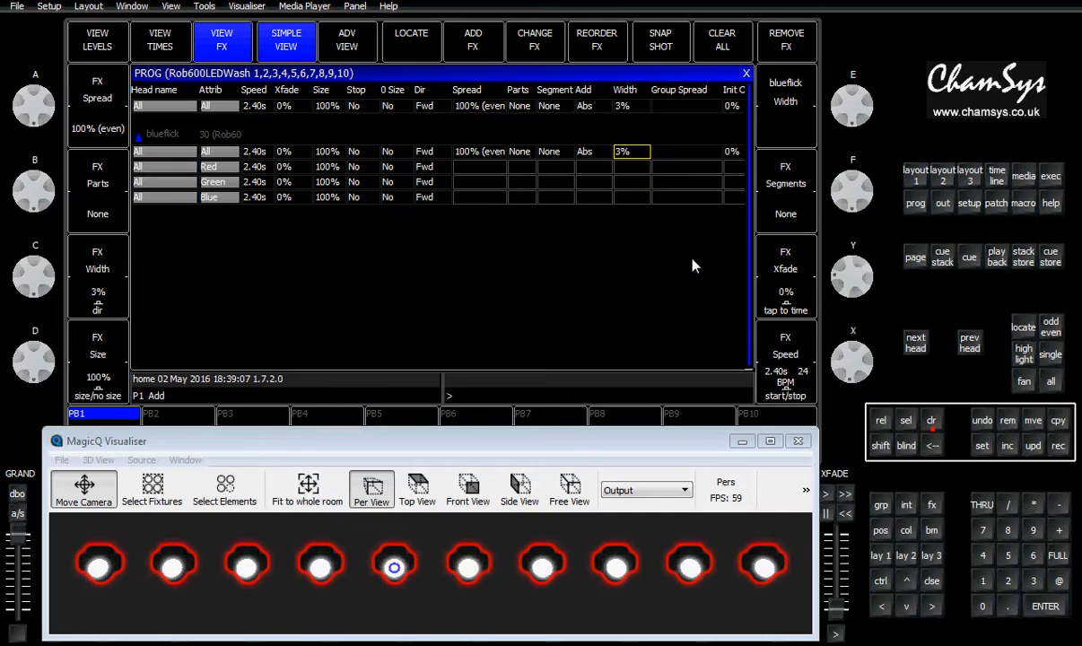
- Return the blueflick FX to segments of 3's and a width of 10%
{"action": "left_click", "coordinate": [794, 211]}
{"action": "left_click", "coordinate": [411, 458]}
{"action": "left_click", "coordinate": [633, 159]}
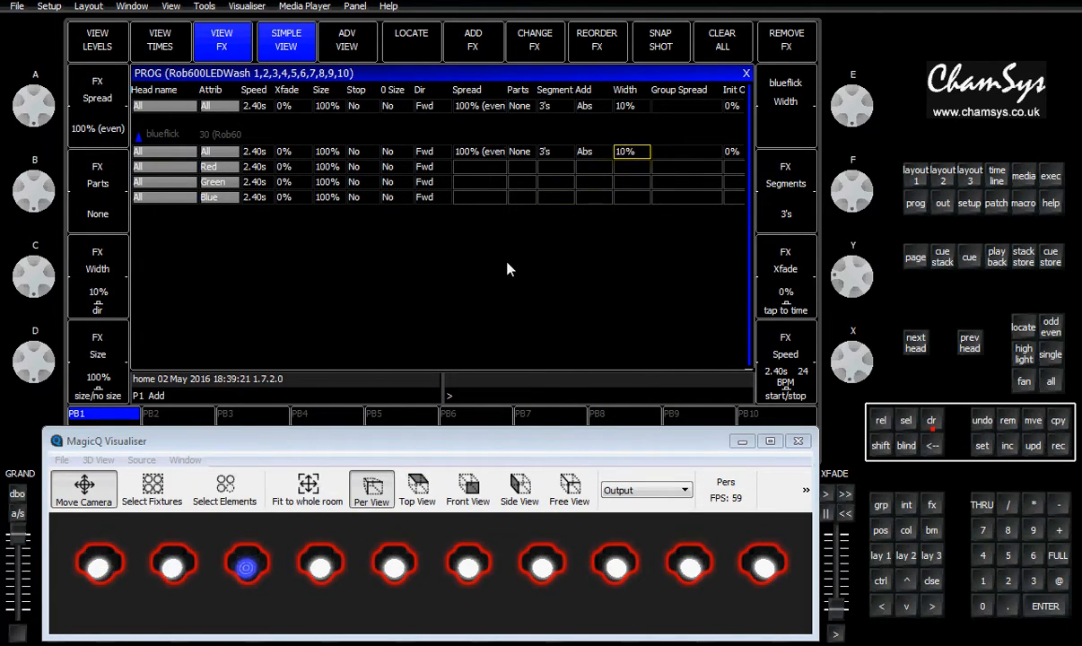